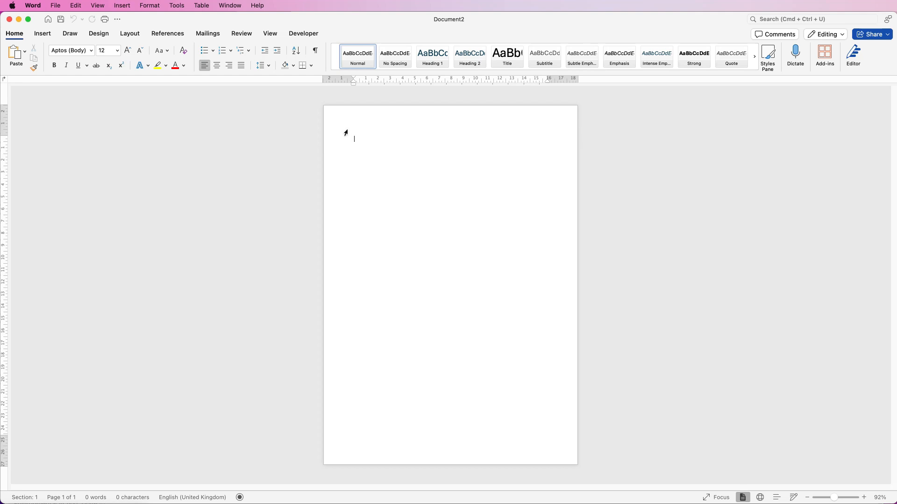
# - Apply narrow page margins to the blank document
pyautogui.click(124, 36)
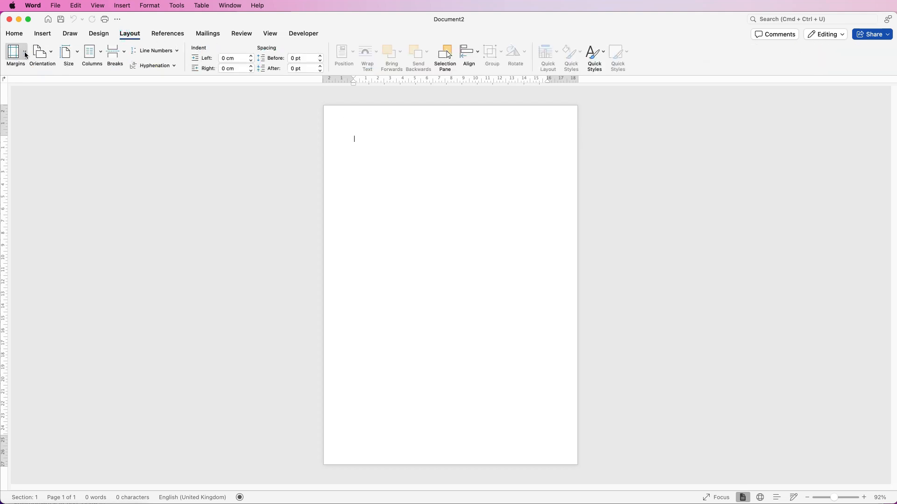
pyautogui.click(24, 53)
pyautogui.click(38, 135)
# - Insert a table with six columns and eight rows at the start of the page
pyautogui.click(43, 34)
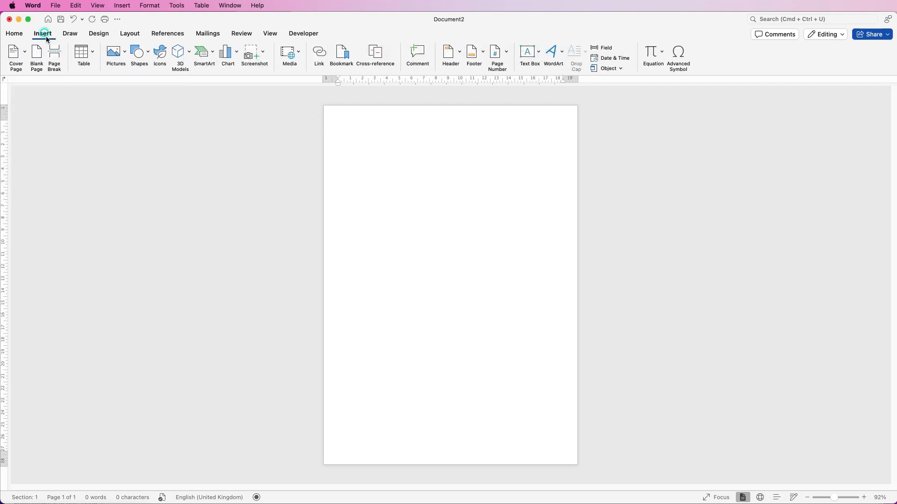
pyautogui.click(93, 55)
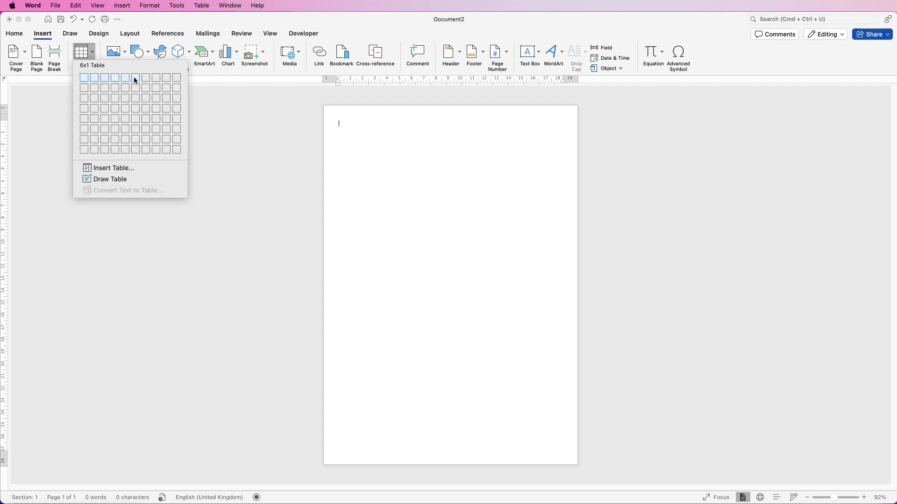
pyautogui.click(137, 152)
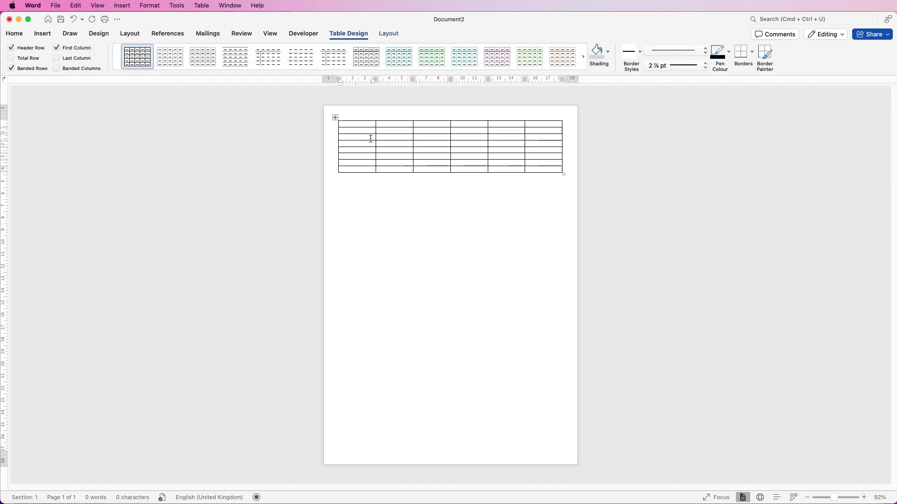
# - Set the height of all table rows to 0.7 cm and align the cell contents vertically centred and flush left
pyautogui.click(336, 118)
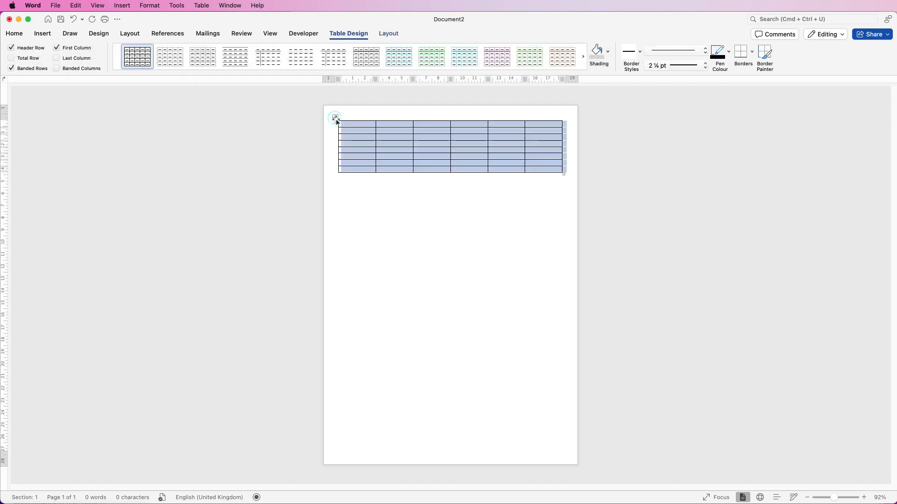
pyautogui.click(390, 33)
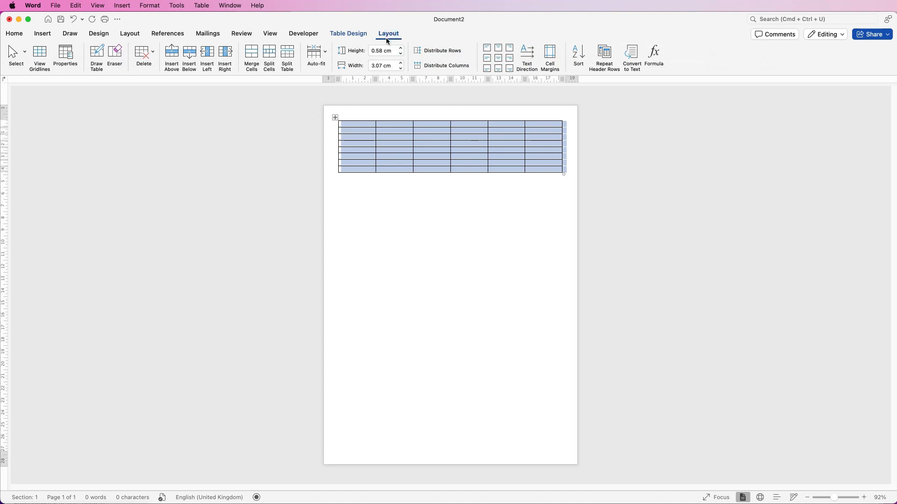
pyautogui.moveTo(392, 51); pyautogui.dragTo(366, 51)
pyautogui.write('0.7')
pyautogui.press('Return')
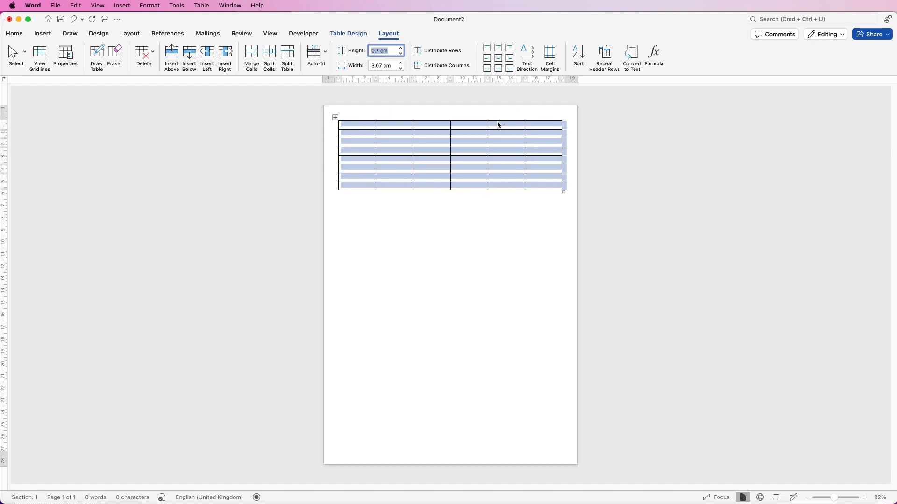
pyautogui.click(487, 61)
pyautogui.click(353, 123)
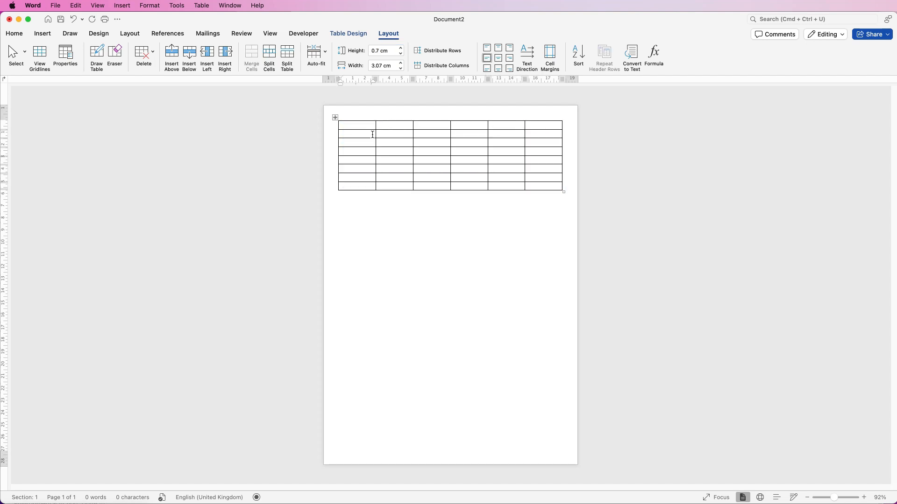
# - Fill the table's second row with the headings DESCRIPTION, INCOME, OUTGOING, DESCRIPTION, INCOME and OUTGOING
pyautogui.click(350, 135)
pyautogui.write('DESCRIPTION')
pyautogui.press('Tab')
pyautogui.write('INCOME')
pyautogui.press('Tab')
pyautogui.write('OUTGOING')
pyautogui.press('Tab')
pyautogui.write('DESCRIPTION')
pyautogui.press('Tab')
pyautogui.write('INCOME')
pyautogui.press('Tab')
pyautogui.write('OUTGOING')
# - Make the six headings in the second row bold and centre them
pyautogui.moveTo(558, 134); pyautogui.dragTo(352, 136)
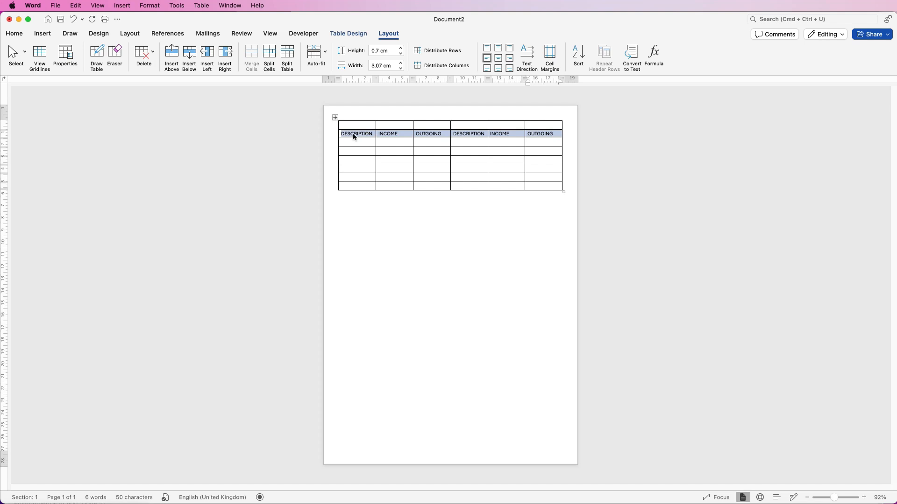
pyautogui.click(15, 34)
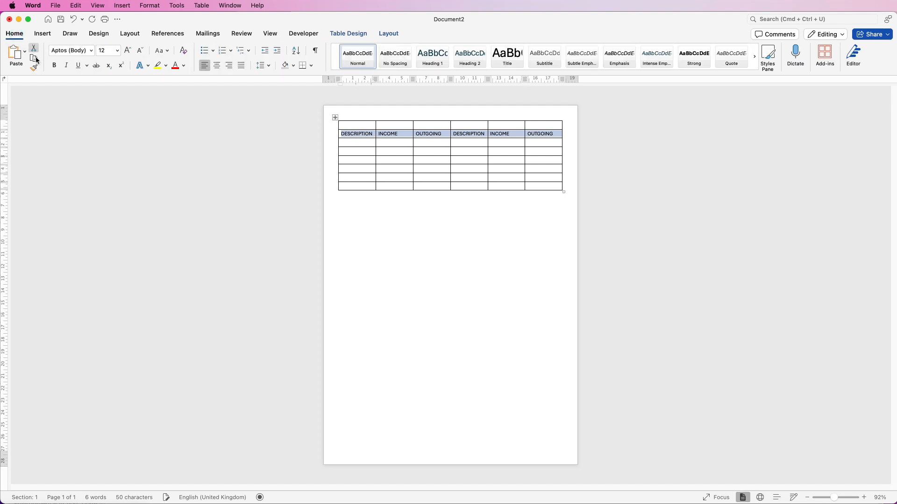
pyautogui.click(54, 66)
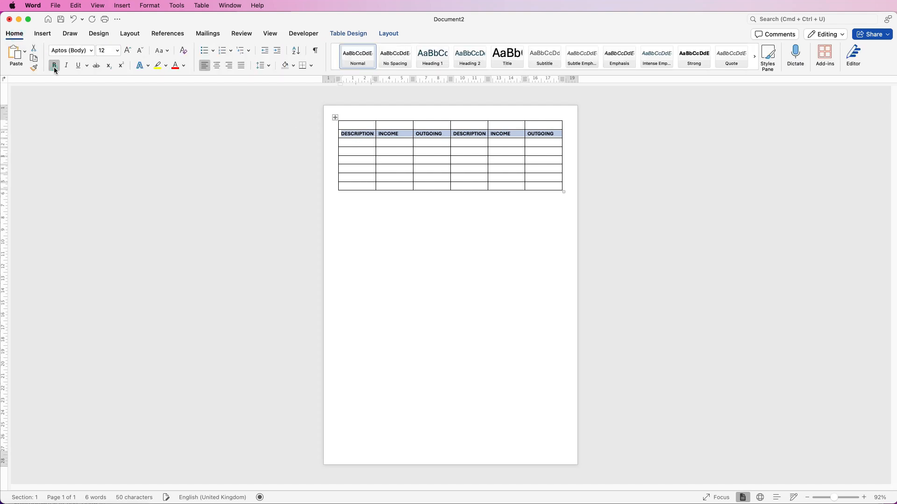
pyautogui.click(217, 66)
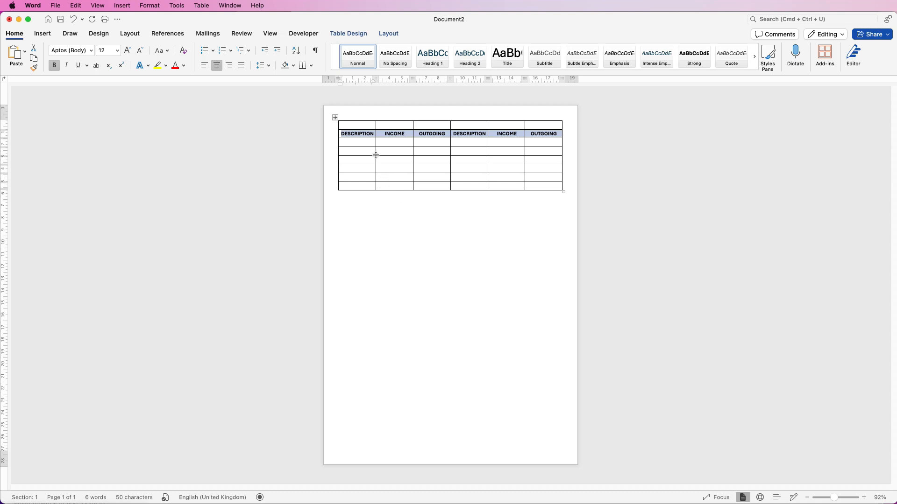
# - Widen both DESCRIPTION columns and give the INCOME and OUTGOING columns in each pair equal widths
pyautogui.moveTo(375, 151); pyautogui.dragTo(397, 154)
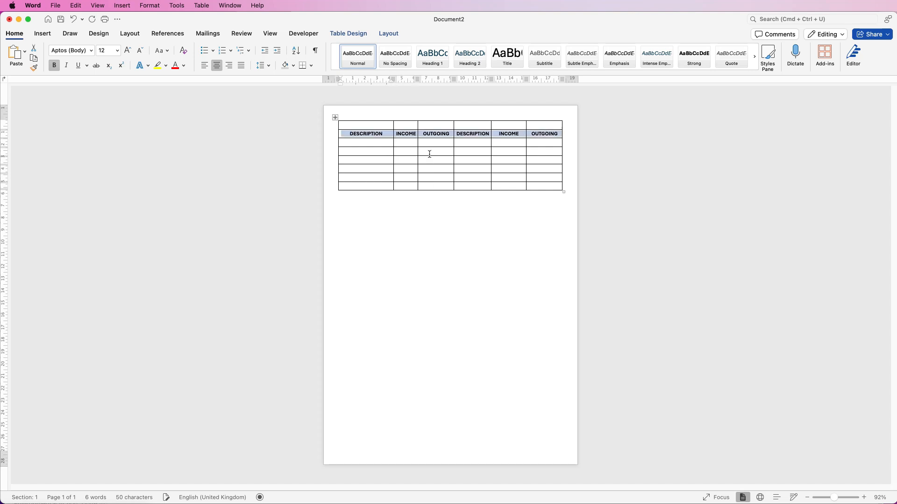
pyautogui.moveTo(491, 153); pyautogui.dragTo(502, 150)
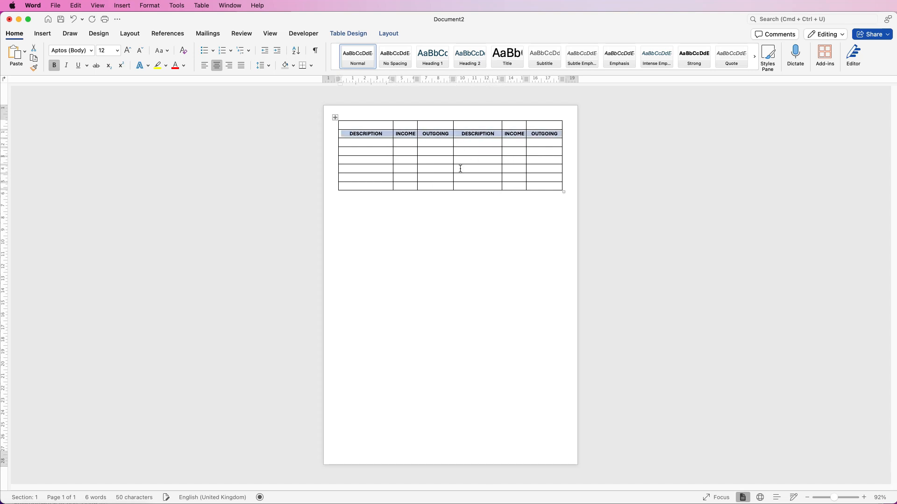
pyautogui.moveTo(433, 187); pyautogui.dragTo(417, 133)
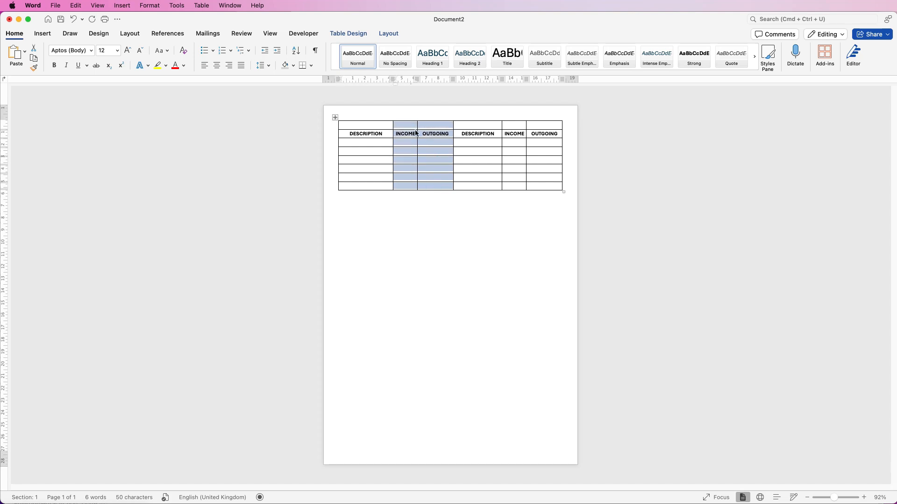
pyautogui.click(390, 36)
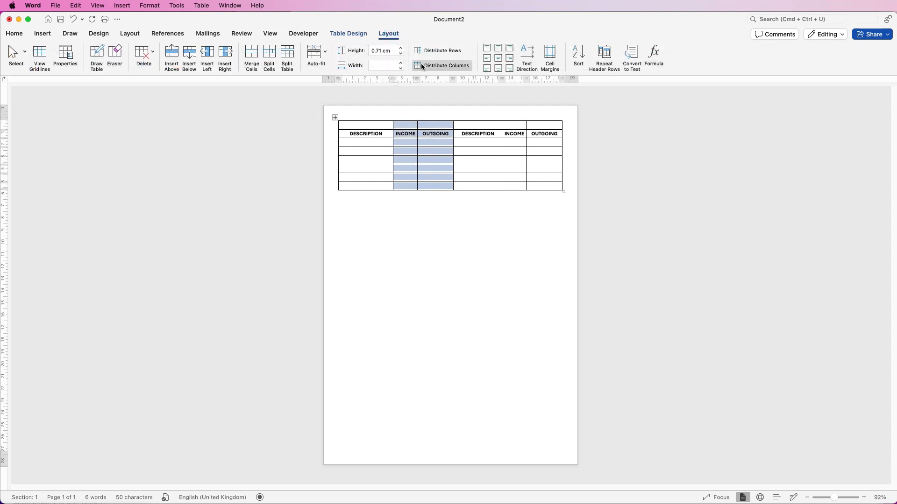
pyautogui.click(445, 66)
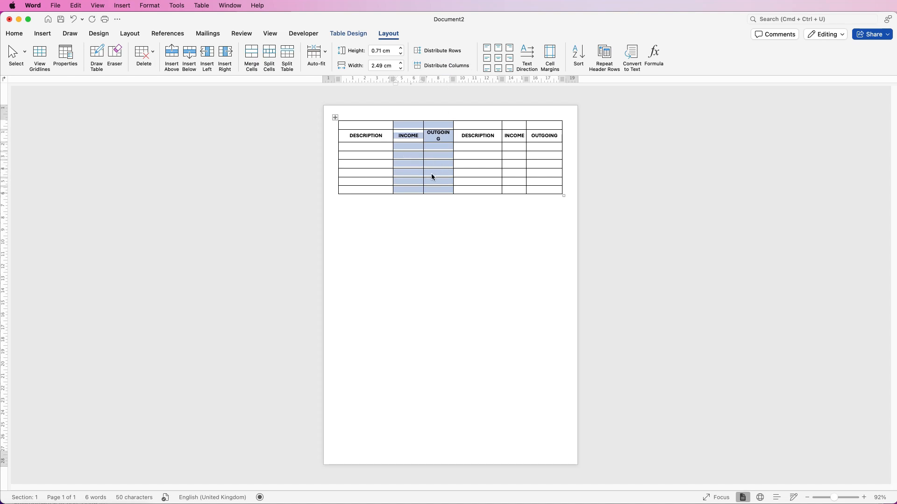
pyautogui.moveTo(541, 189); pyautogui.dragTo(516, 124)
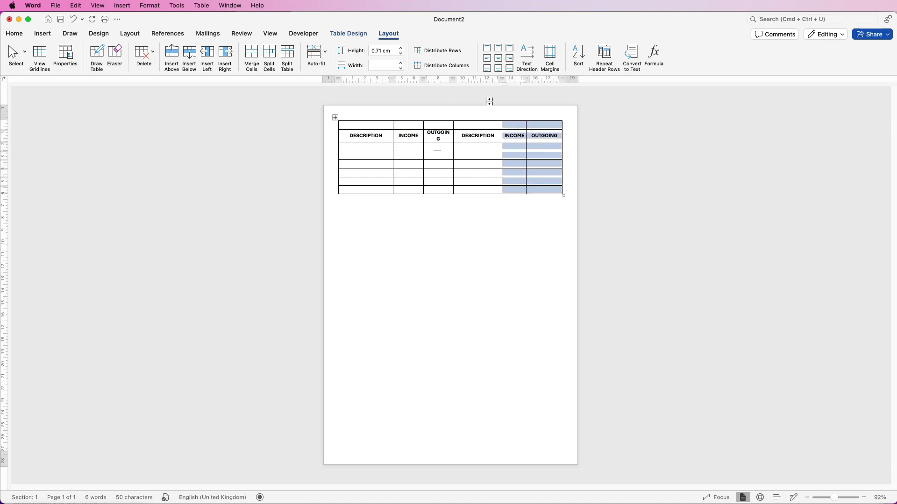
pyautogui.click(447, 66)
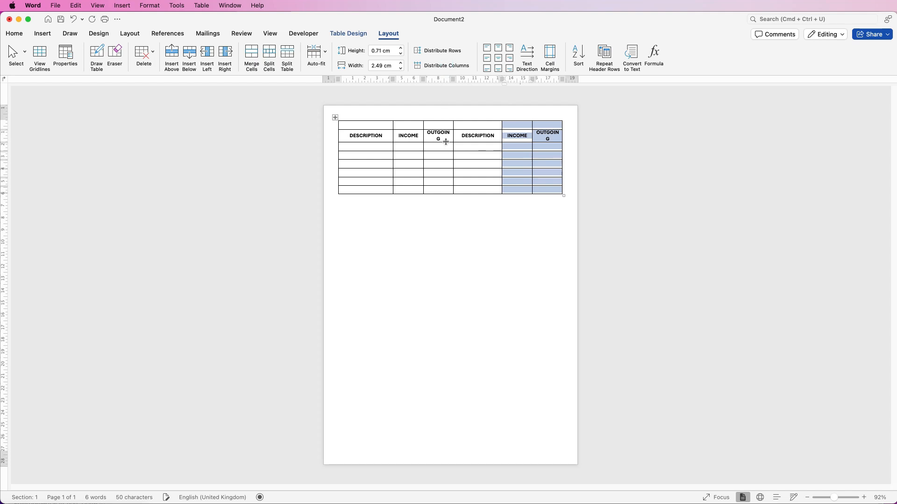
# - Reduce the font size of both OUTGOING headings to 11 pt so each fits on one line
pyautogui.moveTo(443, 140); pyautogui.dragTo(426, 131)
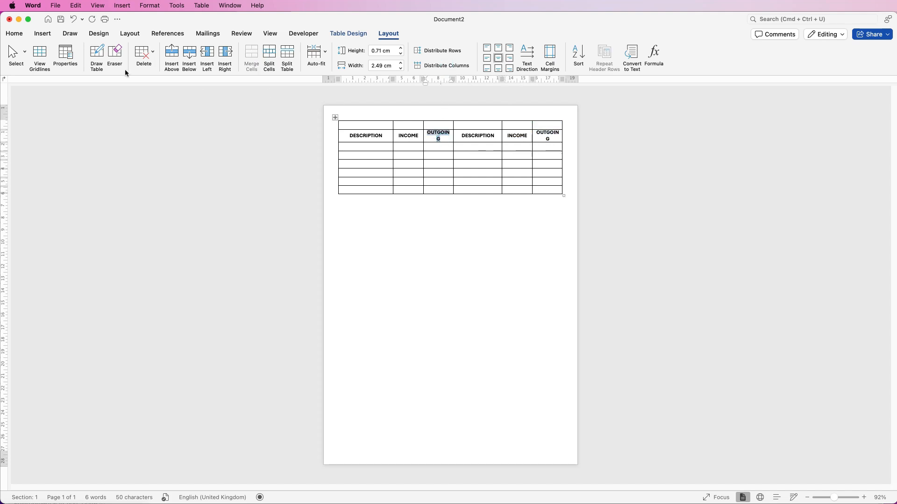
pyautogui.click(16, 36)
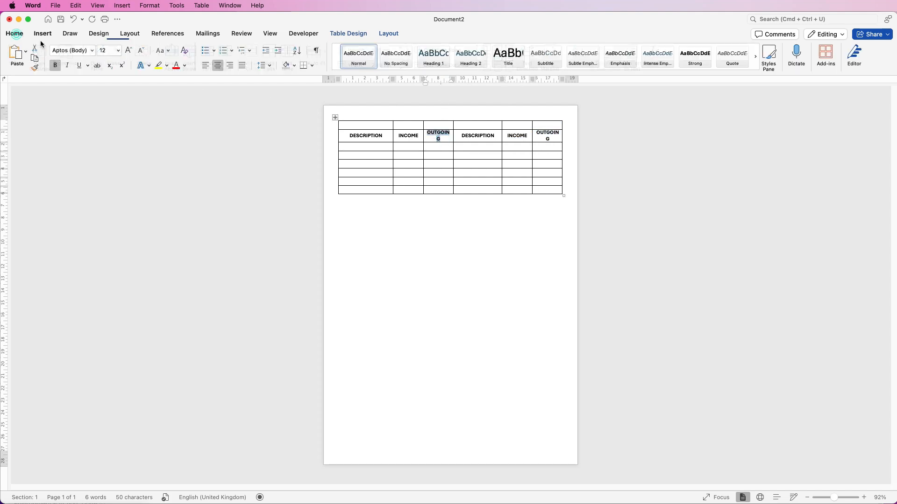
pyautogui.click(140, 51)
pyautogui.doubleClick(551, 139)
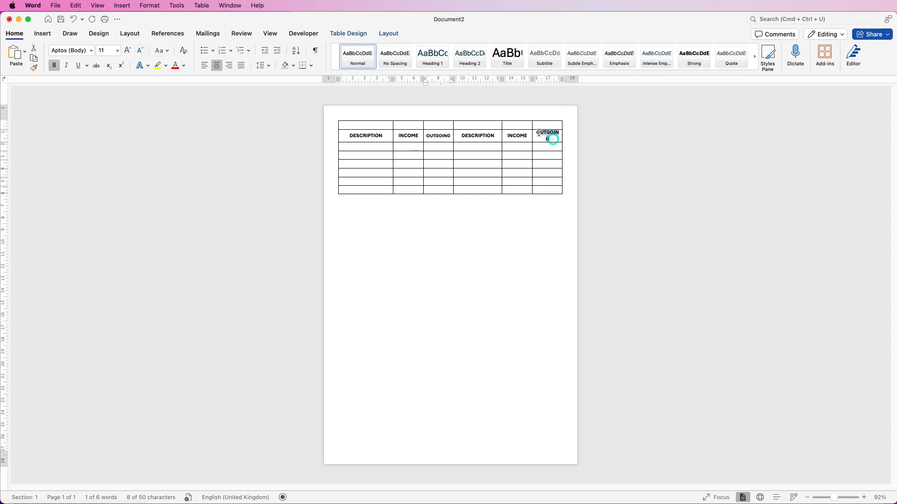
pyautogui.click(139, 54)
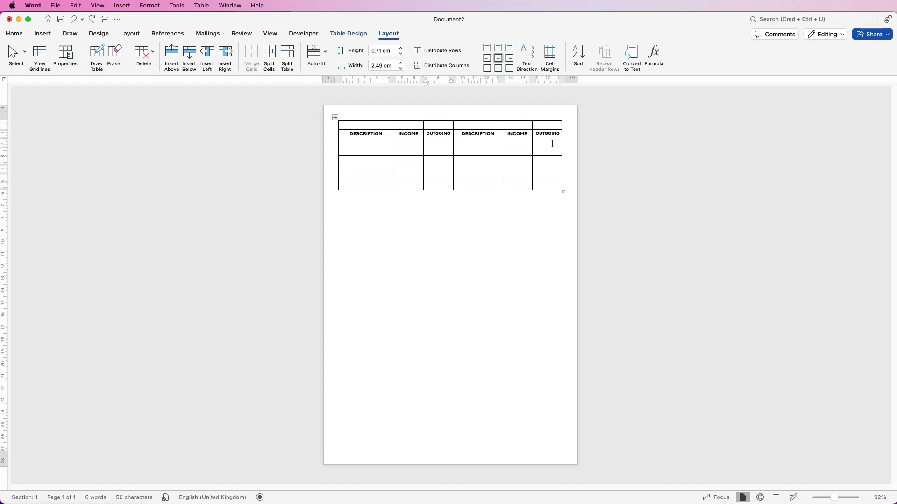
# - Add rows below the table's last row until it has about 36 rows and nearly fills the page
pyautogui.click(380, 152)
pyautogui.click(356, 186)
pyautogui.click(189, 56)
pyautogui.click(190, 56)
pyautogui.click(190, 56)
pyautogui.click(190, 56)
pyautogui.click(190, 56)
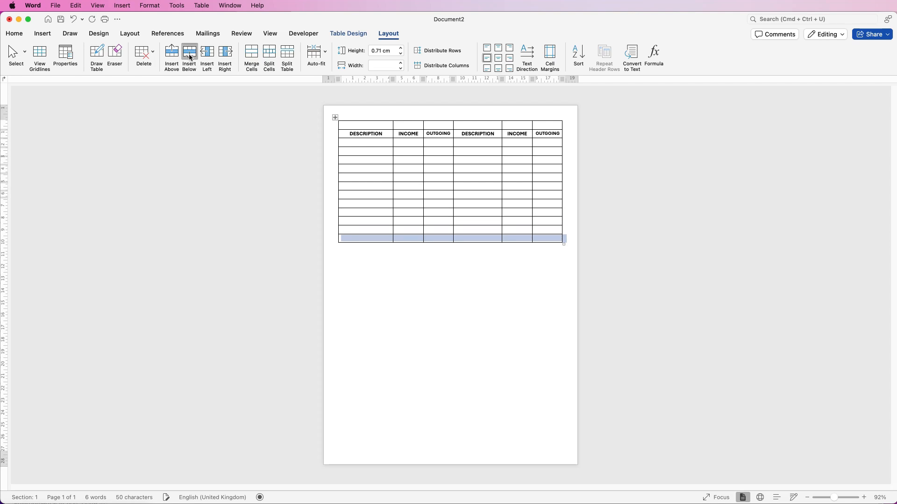
pyautogui.click(189, 57)
pyautogui.click(189, 57)
pyautogui.click(189, 58)
pyautogui.click(190, 58)
pyautogui.click(189, 58)
pyautogui.click(189, 58)
pyautogui.click(188, 58)
pyautogui.click(188, 60)
pyautogui.click(188, 60)
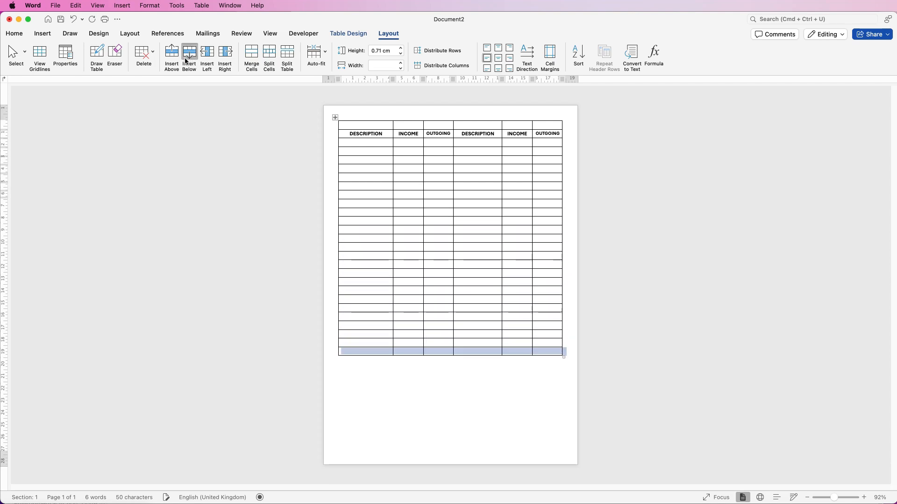
pyautogui.click(187, 60)
pyautogui.click(186, 61)
pyautogui.click(186, 60)
pyautogui.click(186, 61)
pyautogui.click(185, 60)
pyautogui.click(186, 60)
pyautogui.click(186, 61)
pyautogui.click(186, 61)
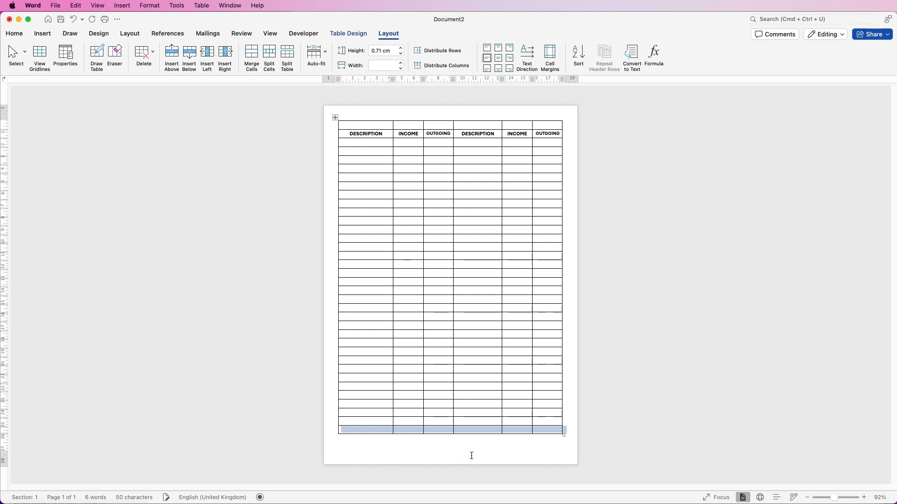
pyautogui.click(382, 154)
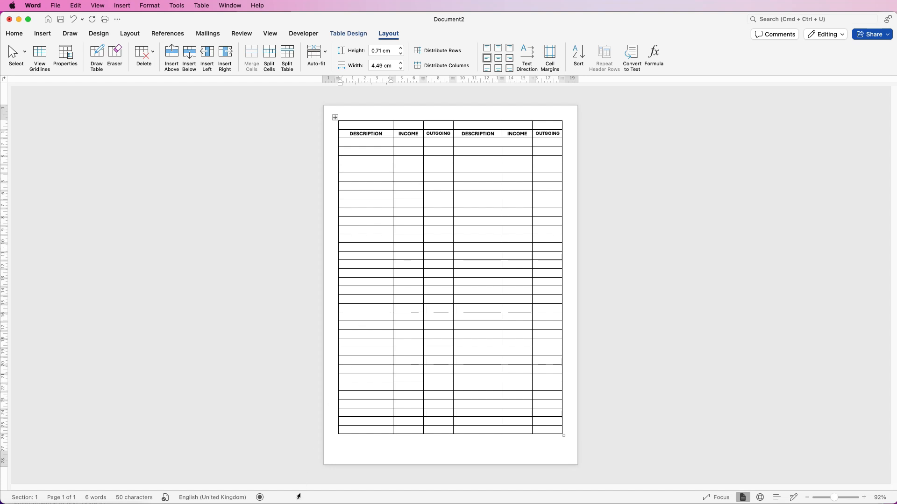
# - Switch to ChatGPT in Safari and copy the Housing entries from Mortgage/Rent to HOA Fees under Fixed Expenses
pyautogui.press('super+Tab')
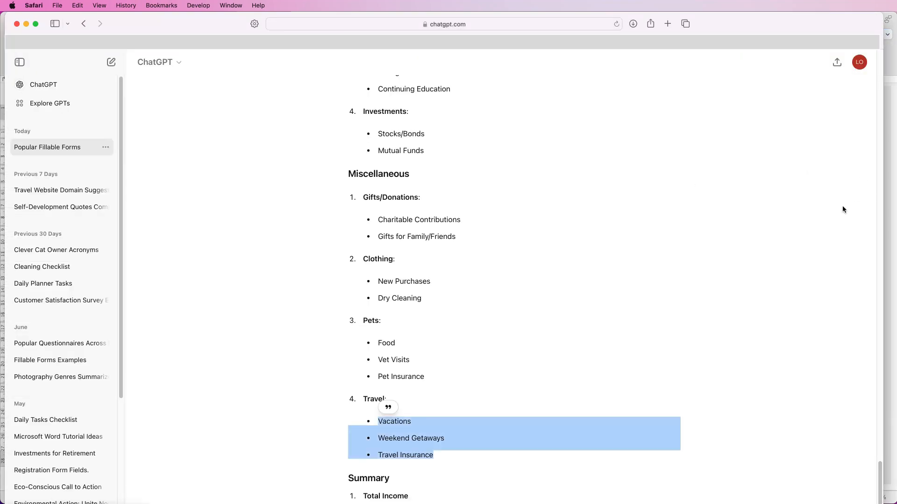
pyautogui.click(839, 210)
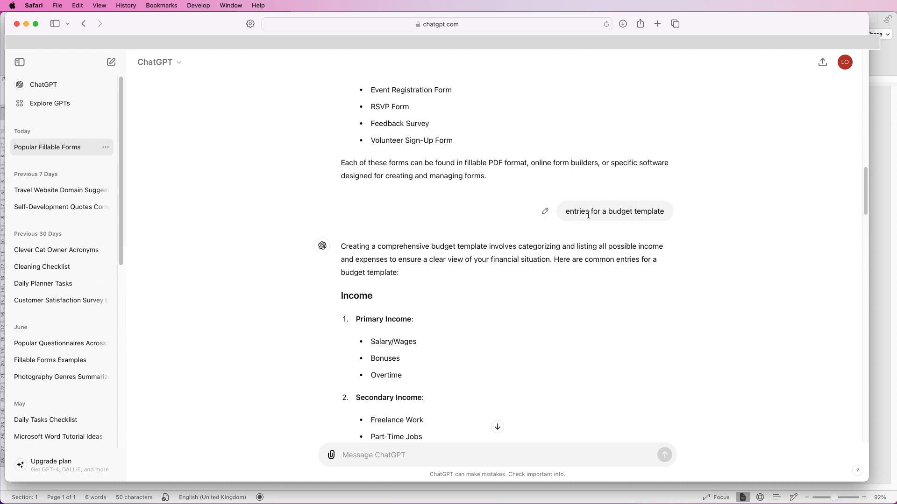
pyautogui.moveTo(864, 206); pyautogui.dragTo(866, 271)
pyautogui.moveTo(427, 212); pyautogui.dragTo(369, 212)
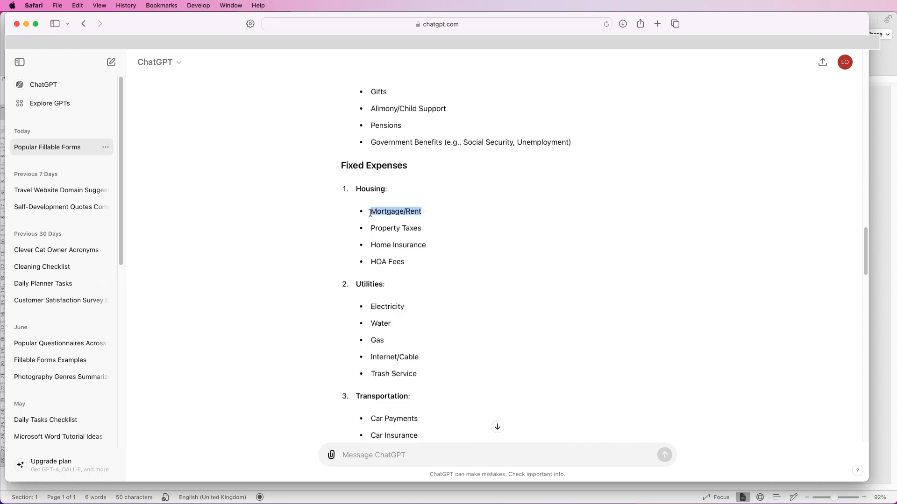
pyautogui.moveTo(408, 263); pyautogui.dragTo(369, 212)
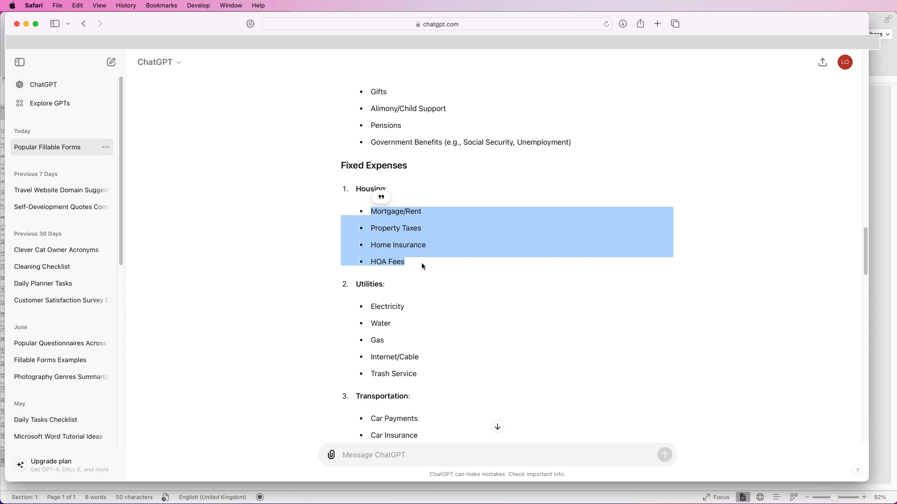
# - Switch back to Word and paste the copied entries as text only into the fourth to seventh cells of the first DESCRIPTION column
pyautogui.click(886, 414)
pyautogui.moveTo(356, 151); pyautogui.dragTo(358, 177)
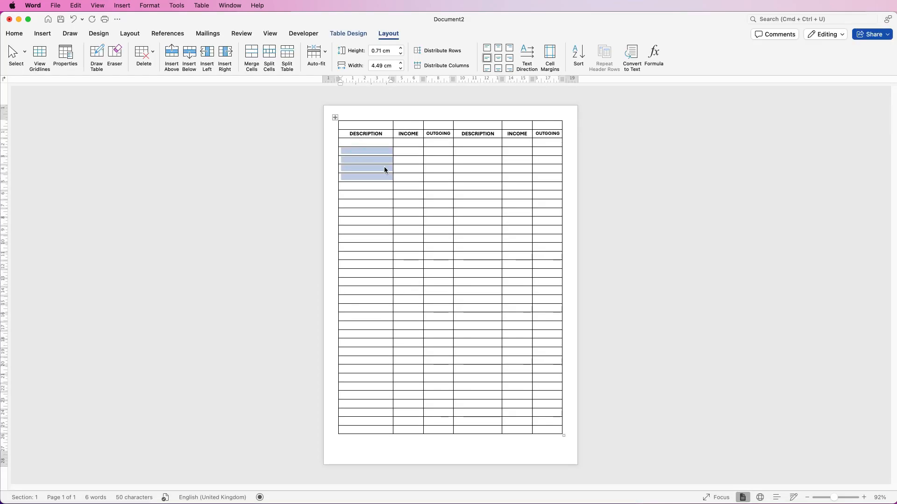
pyautogui.click(14, 34)
pyautogui.click(24, 55)
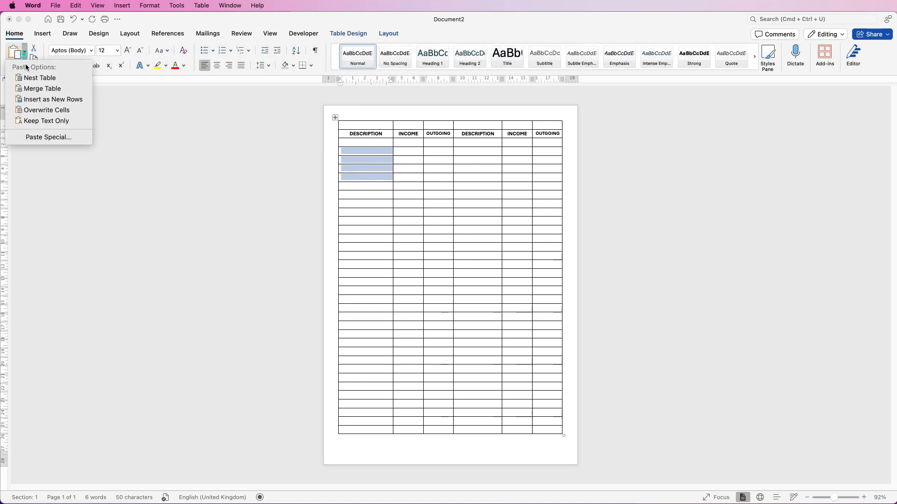
pyautogui.click(37, 121)
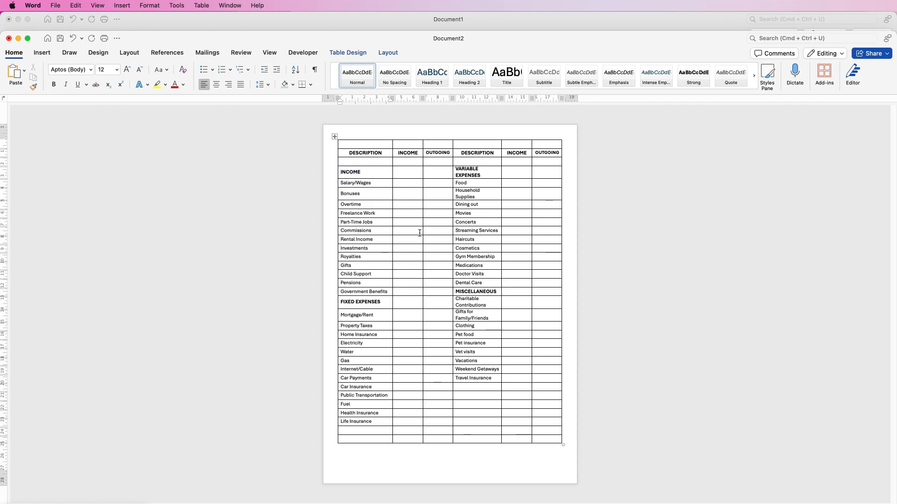
# - Reduce the font size of the VARIABLE EXPENSES heading to 10.5 pt so it fits on one line
pyautogui.click(383, 184)
pyautogui.tripleClick(486, 174)
pyautogui.click(139, 71)
pyautogui.click(139, 71)
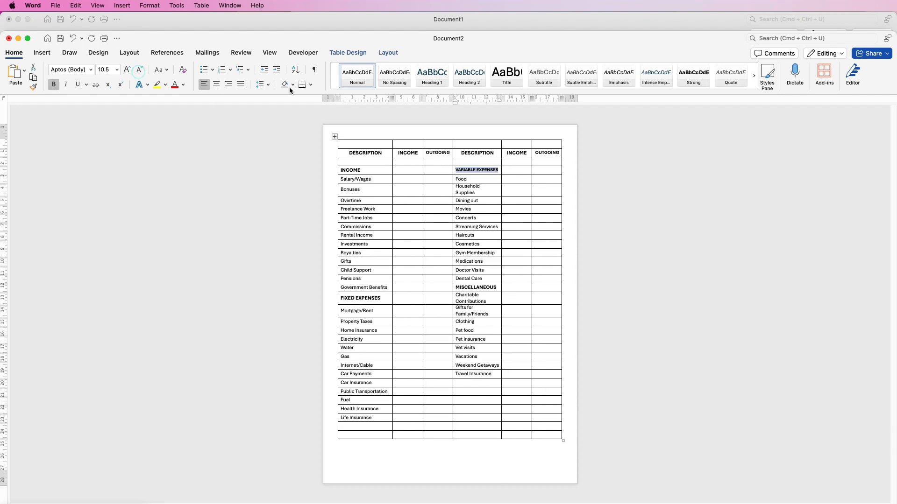
# - Shorten the Charitable Contributions entry to Charity and the Gifts for Family/Friends entry to Gifts under MISCELLANEOUS
pyautogui.moveTo(491, 302); pyautogui.dragTo(456, 294)
pyautogui.moveTo(493, 313); pyautogui.dragTo(454, 304)
pyautogui.press('BackSpace')
pyautogui.write('harityGifts')
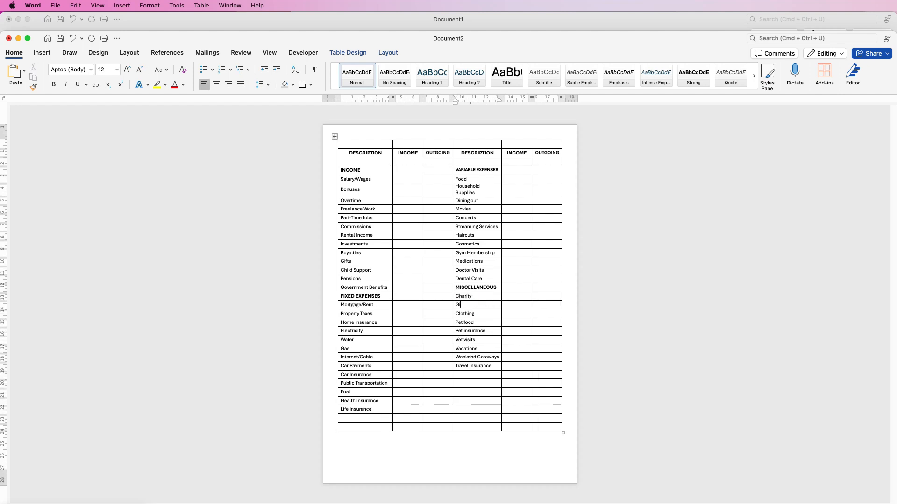
# - Insert three rows below the table's first row and one more row below its last row
pyautogui.click(376, 144)
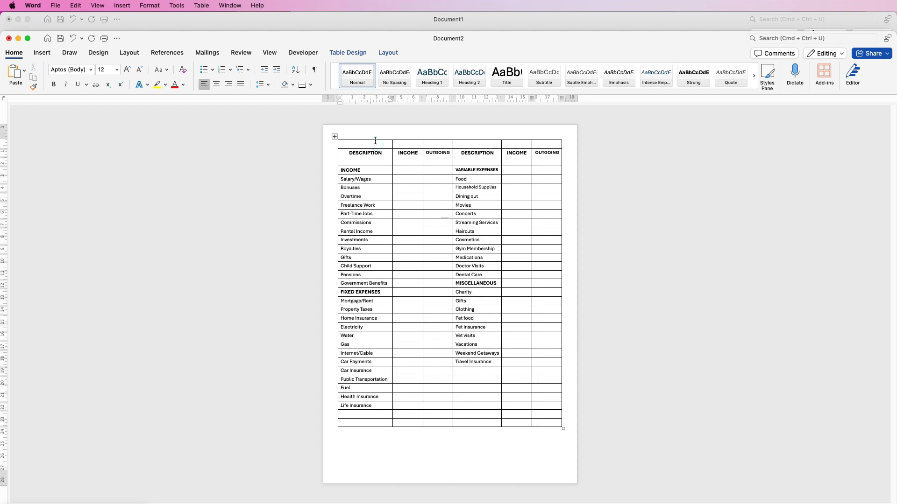
pyautogui.click(389, 53)
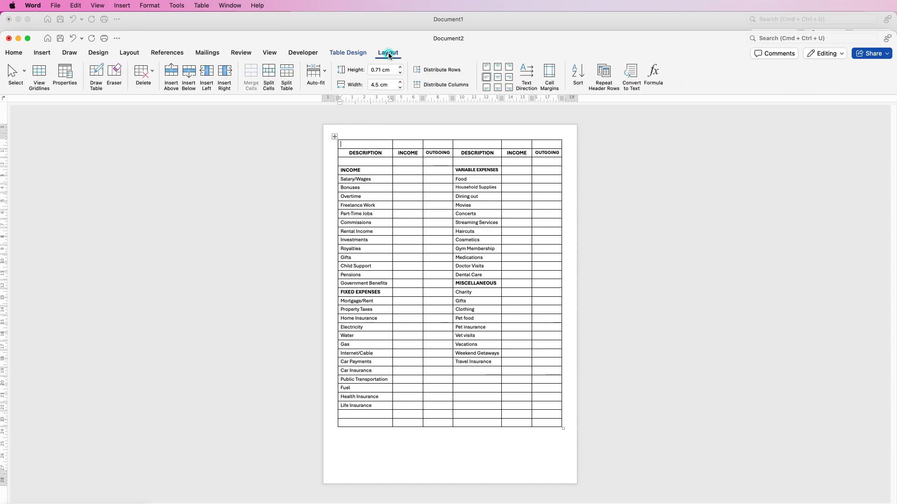
pyautogui.click(189, 75)
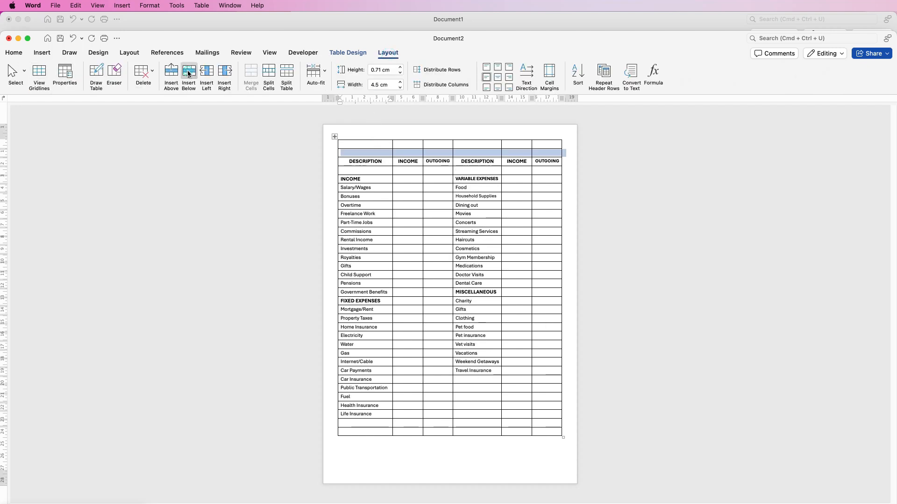
pyautogui.click(188, 75)
pyautogui.click(189, 75)
pyautogui.click(437, 449)
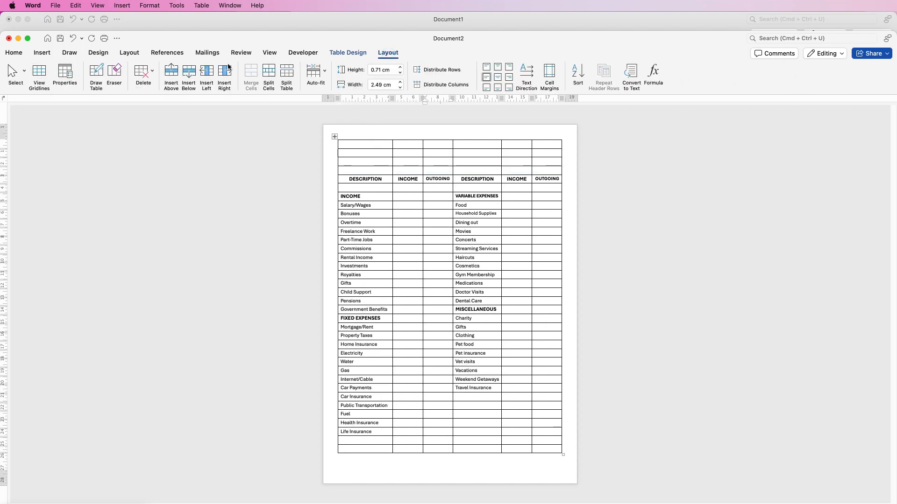
pyautogui.click(189, 75)
# - Enter TOTAL in both DESCRIPTION columns in the row below Life Insurance, and FINAL TOTALS beneath the second one
pyautogui.click(373, 440)
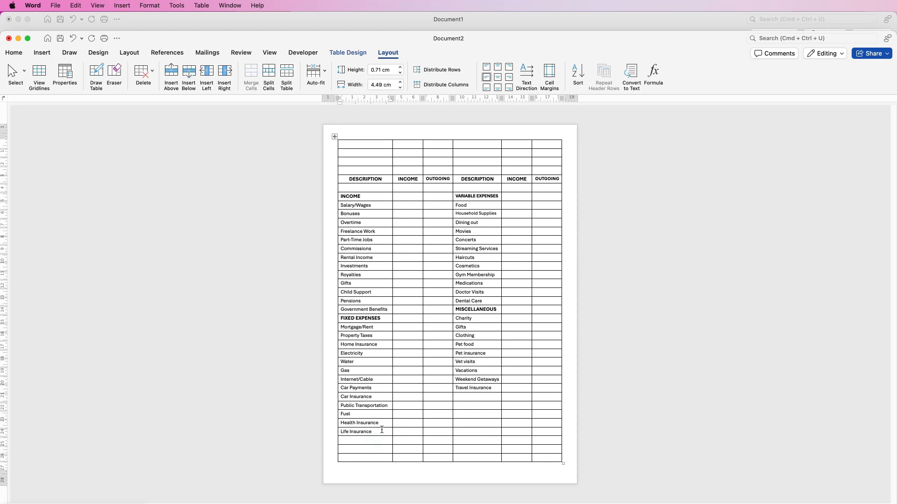
pyautogui.write('TOTAL')
pyautogui.click(480, 450)
# - Merge the last row's first four cells and enter DIFFERENCE, then merge the three empty cells beside FINAL TOTALS
pyautogui.click(374, 460)
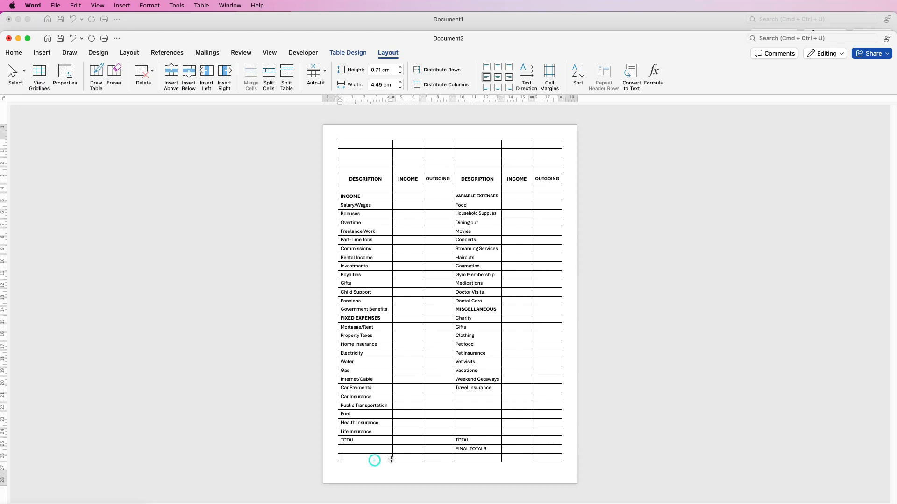
pyautogui.moveTo(388, 459); pyautogui.dragTo(484, 459)
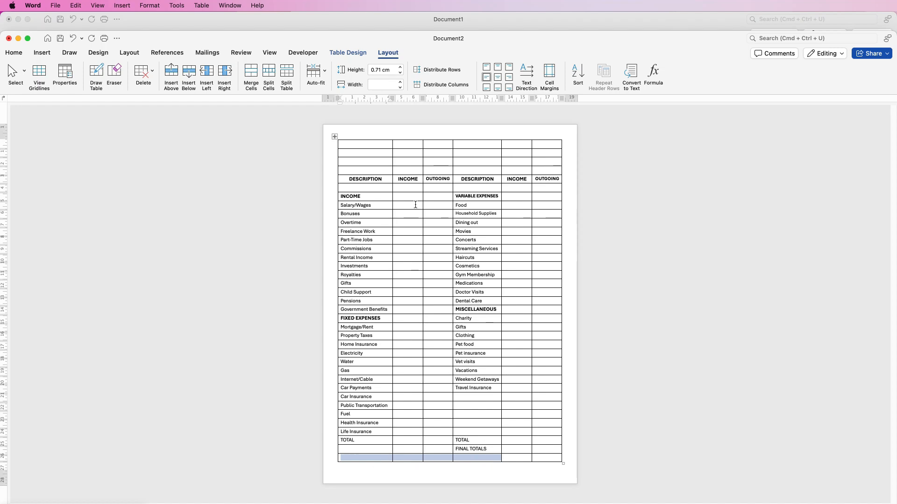
pyautogui.click(253, 75)
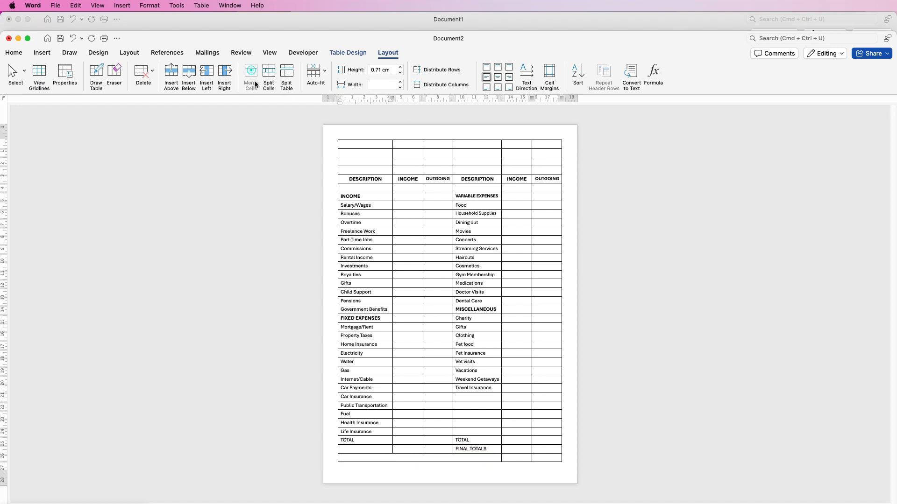
pyautogui.write('DIFFERENCE')
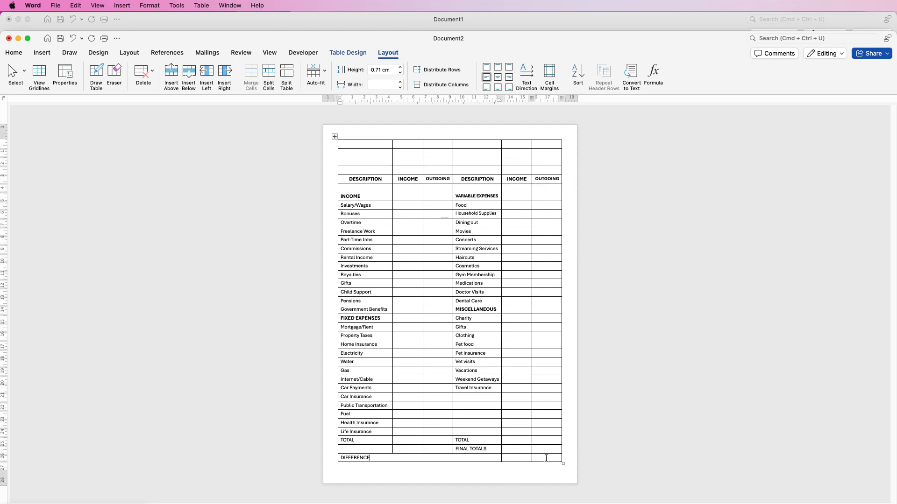
pyautogui.moveTo(360, 449); pyautogui.dragTo(427, 450)
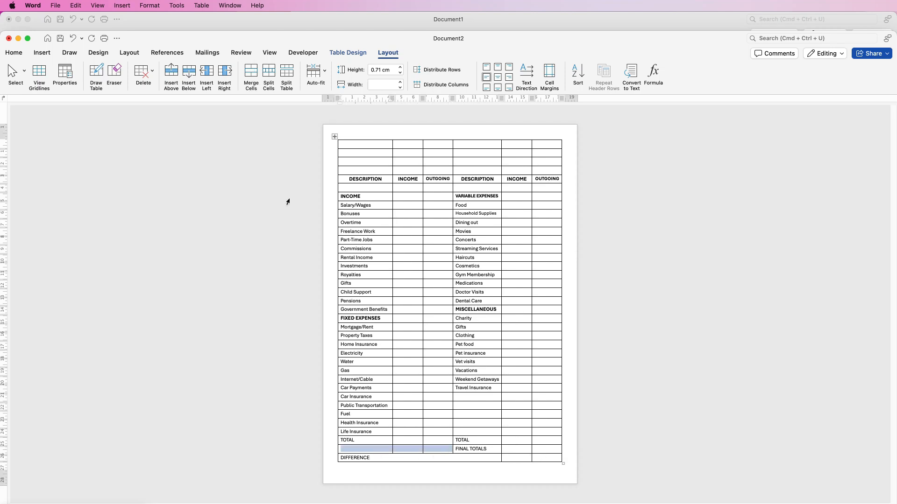
pyautogui.click(251, 75)
# - Apply all borders at 2 ¼ pt to the TOTAL, FINAL TOTALS and DIFFERENCE rows
pyautogui.moveTo(544, 457); pyautogui.dragTo(409, 451)
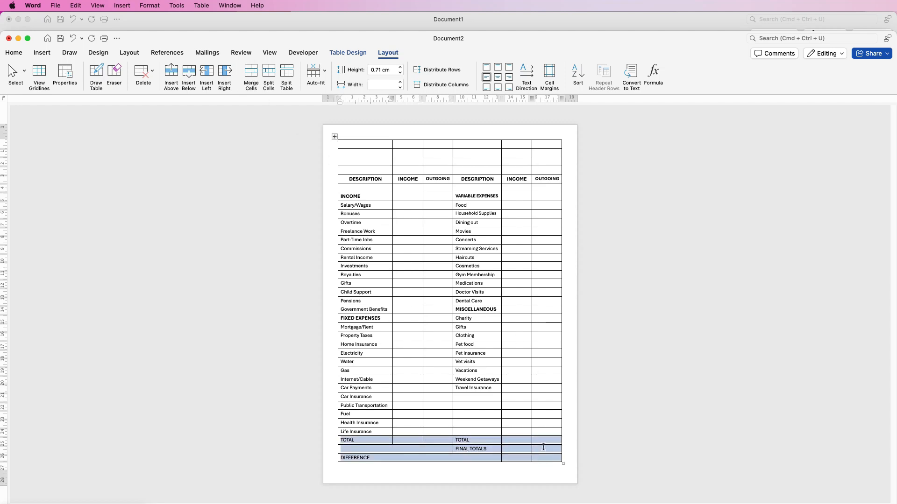
pyautogui.click(357, 52)
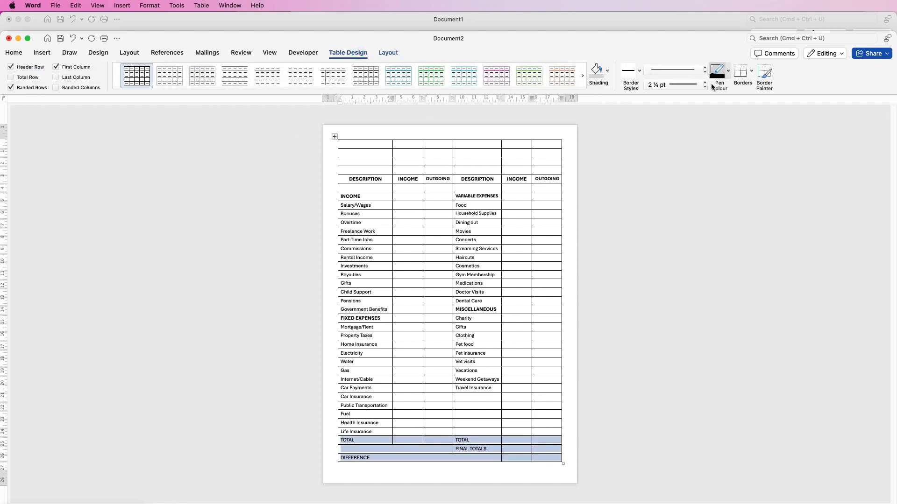
pyautogui.click(705, 87)
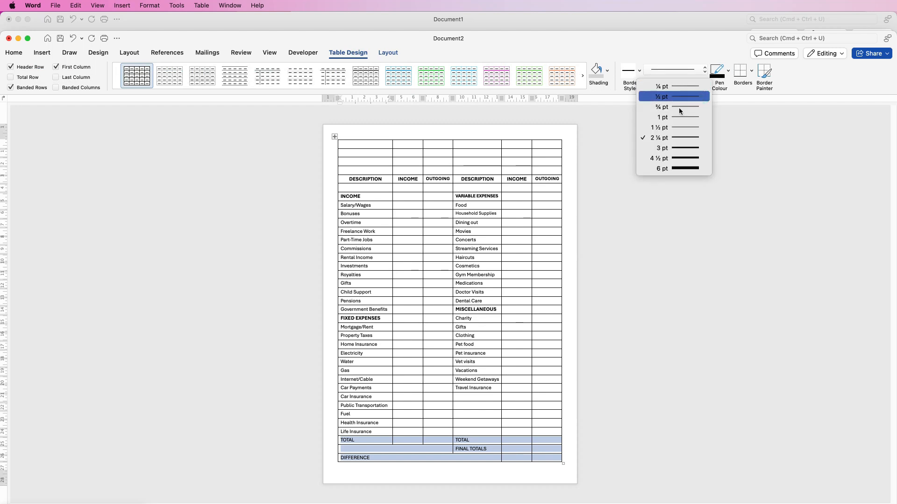
pyautogui.click(677, 138)
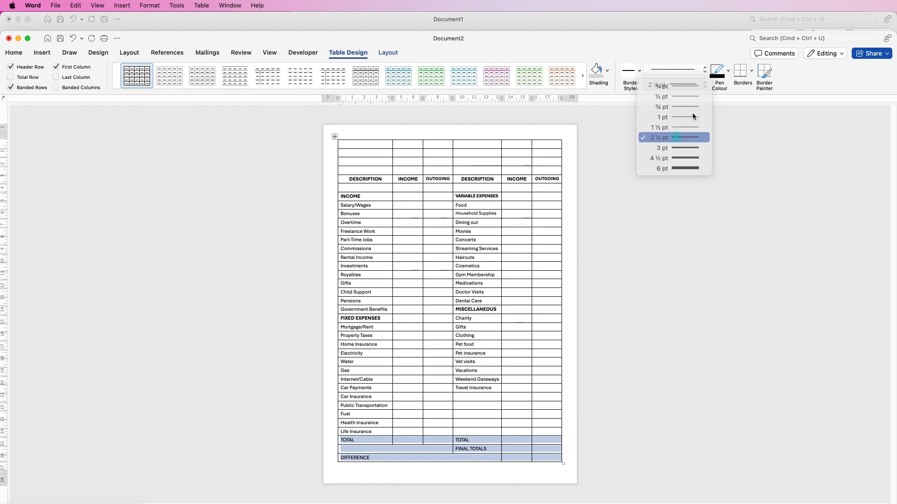
pyautogui.click(752, 73)
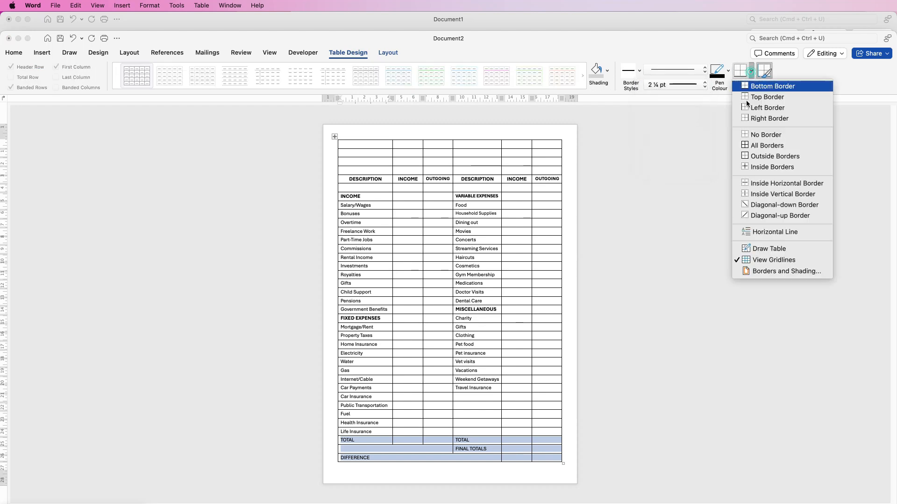
pyautogui.click(756, 146)
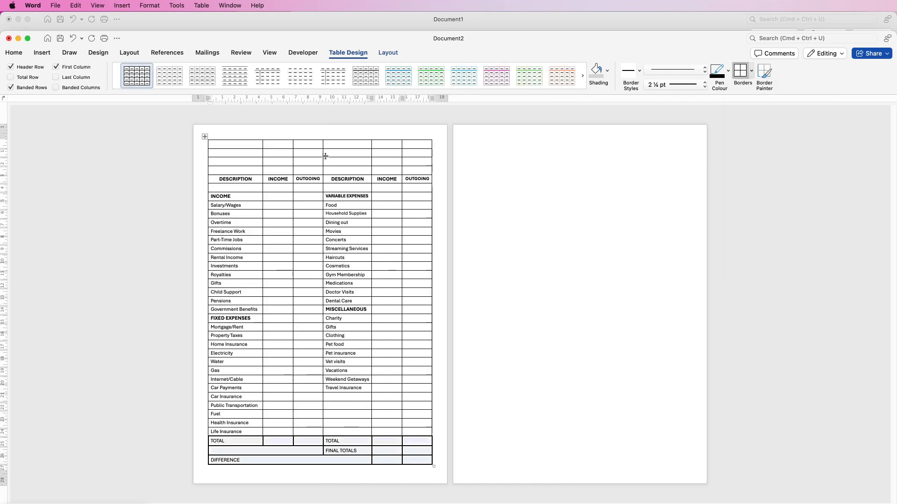
# - Delete the table's empty first row
pyautogui.moveTo(406, 144); pyautogui.dragTo(239, 144)
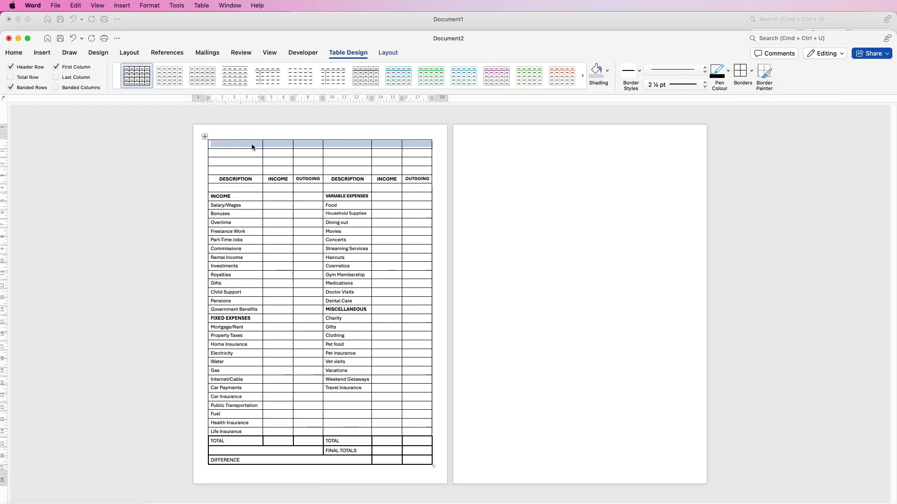
pyautogui.rightClick(250, 144)
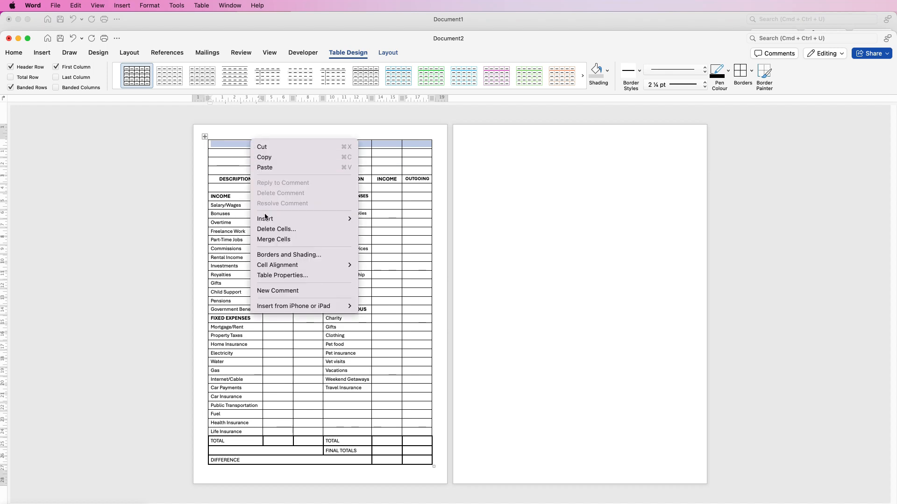
pyautogui.click(268, 229)
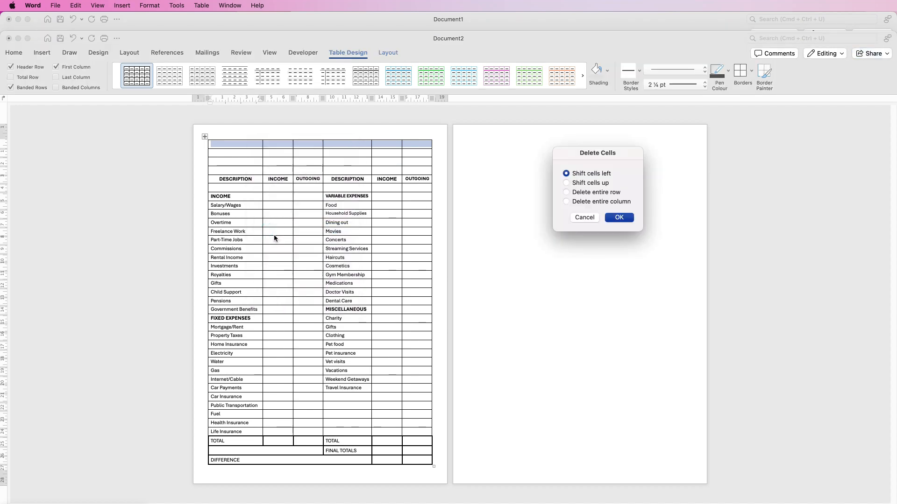
pyautogui.press('Return')
# - Merge the first four cells of the top three rows into one cell and enter the title MONTHLY PLANNER
pyautogui.moveTo(464, 162); pyautogui.dragTo(371, 143)
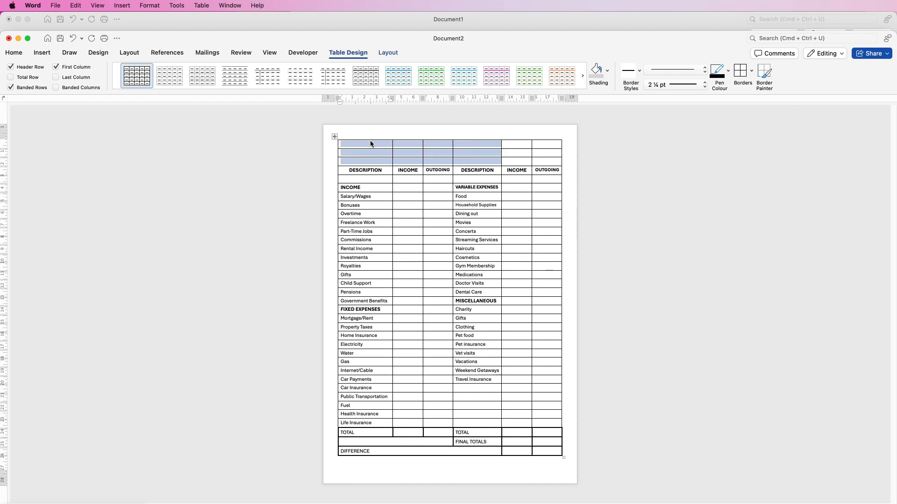
pyautogui.click(389, 52)
pyautogui.click(251, 74)
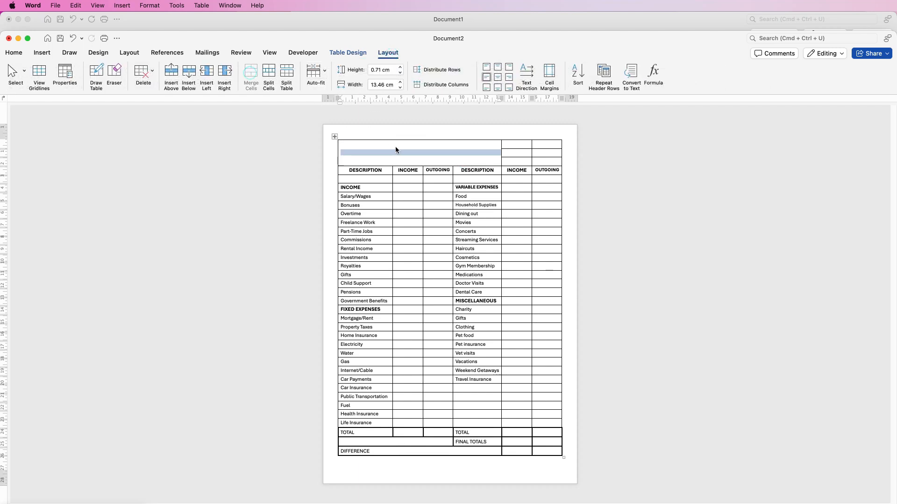
pyautogui.write('MONTHLY PLANNER')
# - Center and bold the MONTHLY PLANNER title and enlarge it until it nearly fills the width of its cell
pyautogui.hotkey('shift', 'Home')
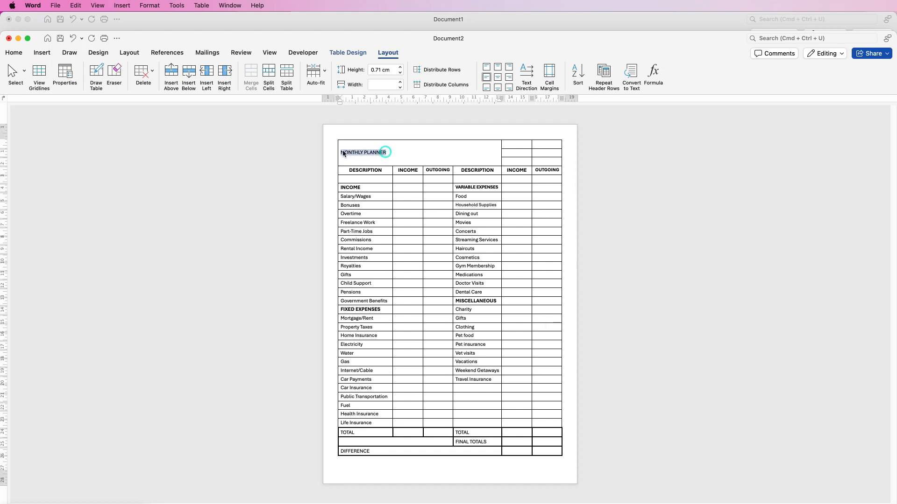
pyautogui.click(16, 54)
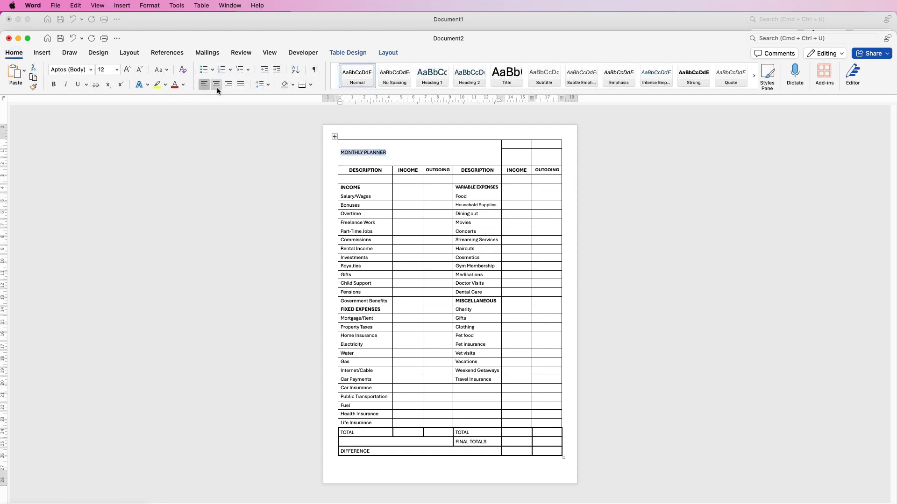
pyautogui.click(216, 85)
pyautogui.click(52, 85)
pyautogui.click(127, 70)
pyautogui.click(127, 70)
pyautogui.click(127, 70)
pyautogui.click(127, 70)
pyautogui.click(127, 69)
pyautogui.click(127, 69)
pyautogui.click(127, 70)
pyautogui.click(128, 68)
pyautogui.click(128, 69)
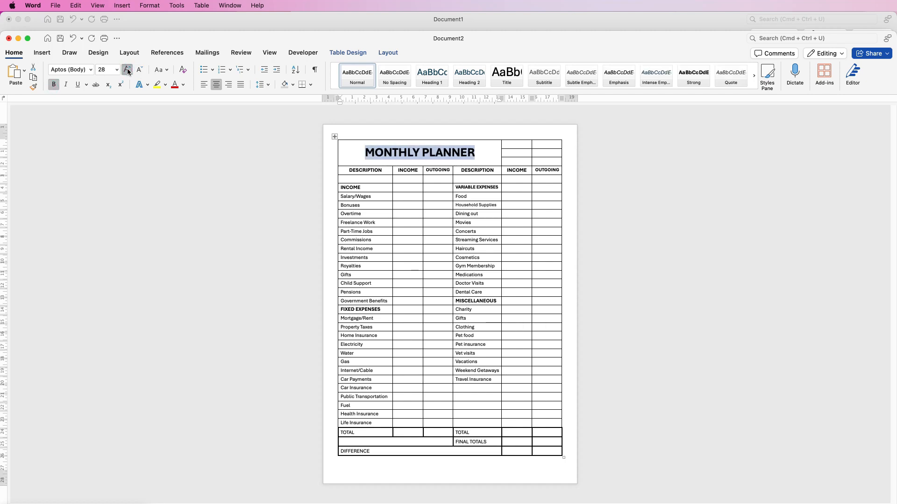
# - Enter MONTH in the second small cell beside the title and YEAR in the cell below it
pyautogui.click(521, 154)
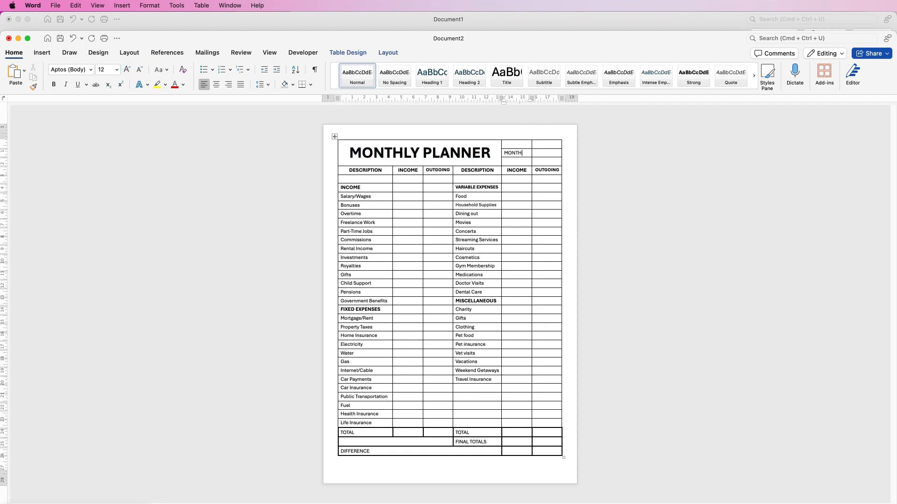
pyautogui.write('R')
# - Remove all borders from the two empty cells above MONTH and from the MONTHLY PLANNER title cell
pyautogui.moveTo(533, 144); pyautogui.dragTo(542, 144)
pyautogui.click(388, 54)
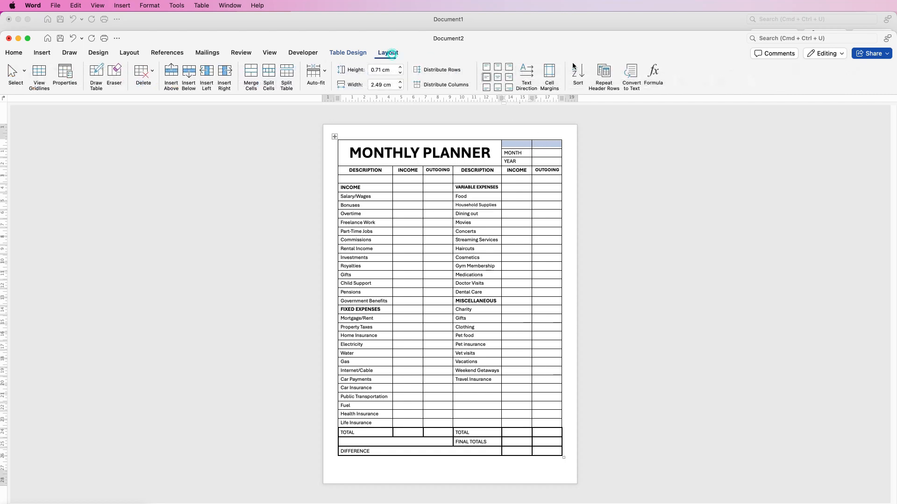
pyautogui.click(341, 54)
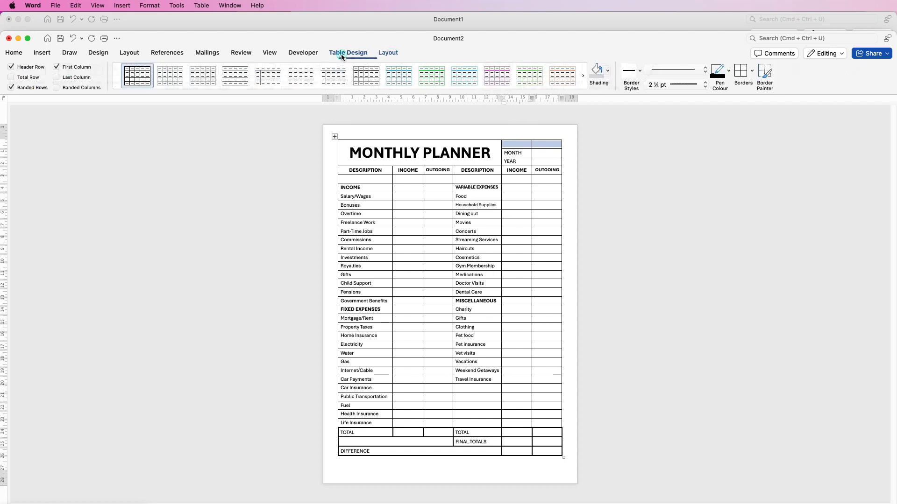
pyautogui.click(751, 71)
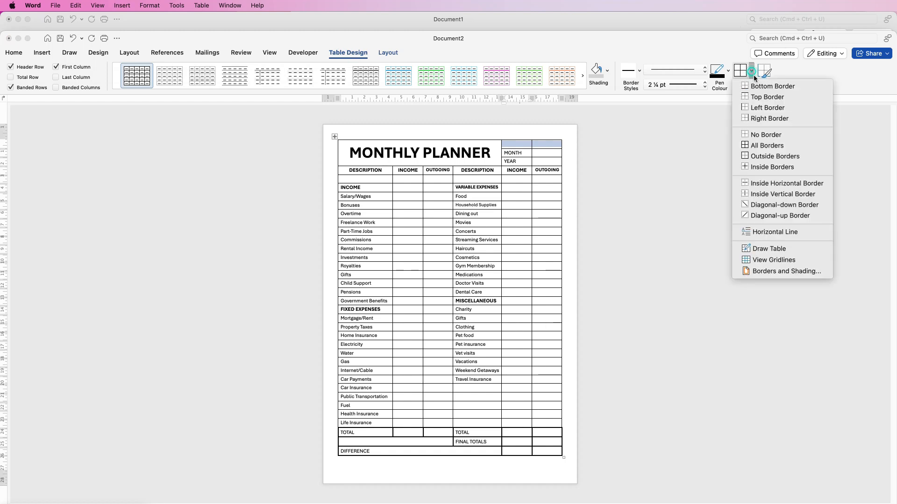
pyautogui.click(758, 136)
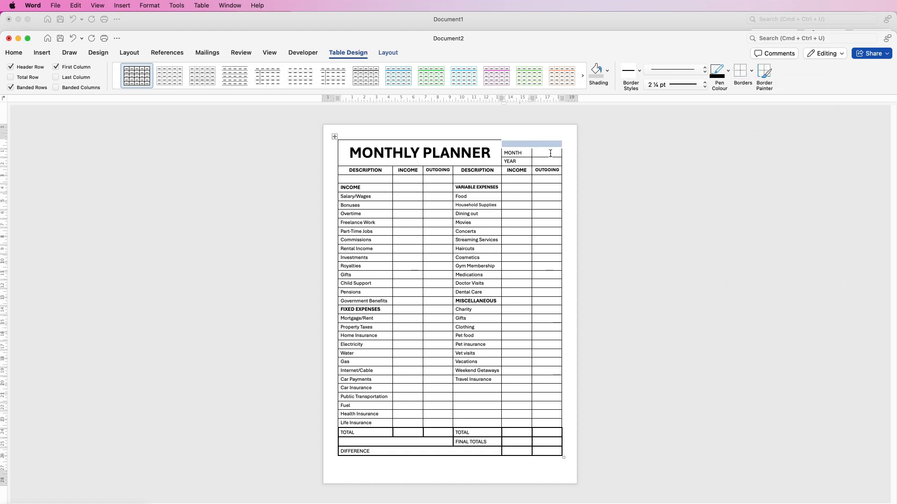
pyautogui.click(449, 145)
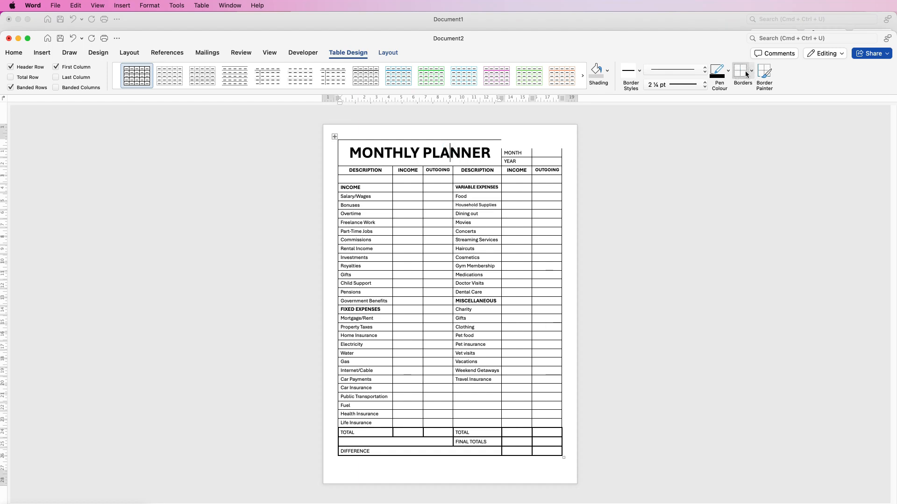
pyautogui.click(739, 78)
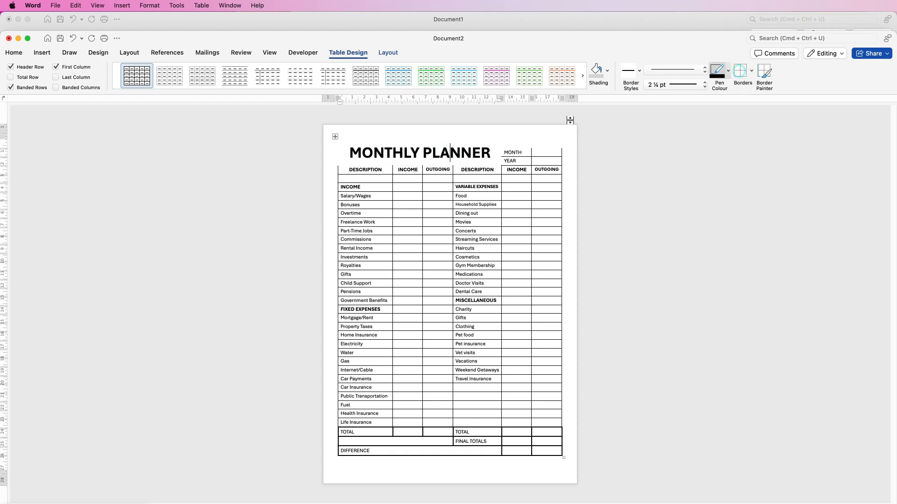
# - Add a 2 ¼ pt top border across the DESCRIPTION, INCOME and OUTGOING header row
pyautogui.moveTo(539, 171); pyautogui.dragTo(376, 173)
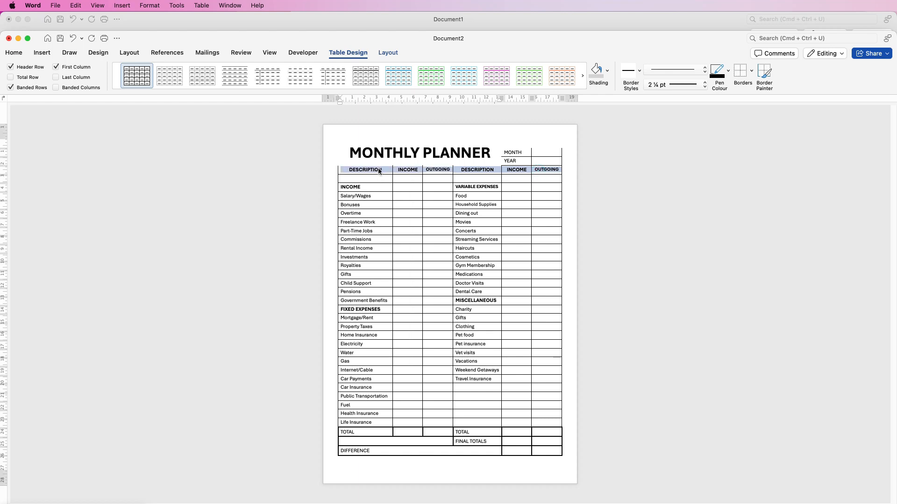
pyautogui.click(750, 73)
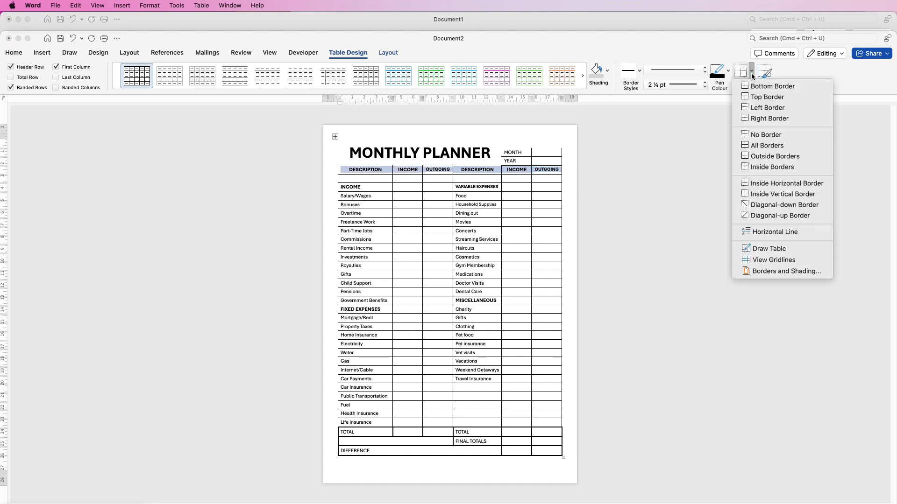
pyautogui.click(755, 98)
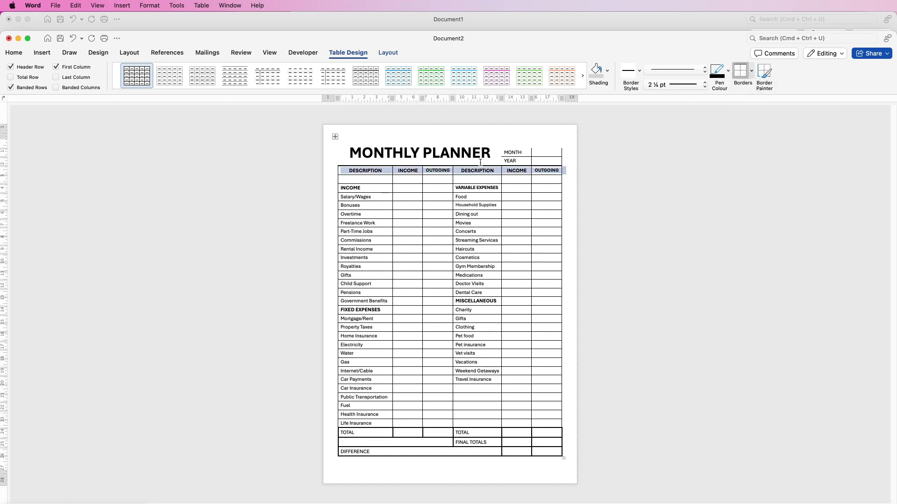
# - Apply ½ pt borders to all sides of the MONTH and YEAR cells and the blank cells beside them
pyautogui.moveTo(541, 153); pyautogui.dragTo(538, 161)
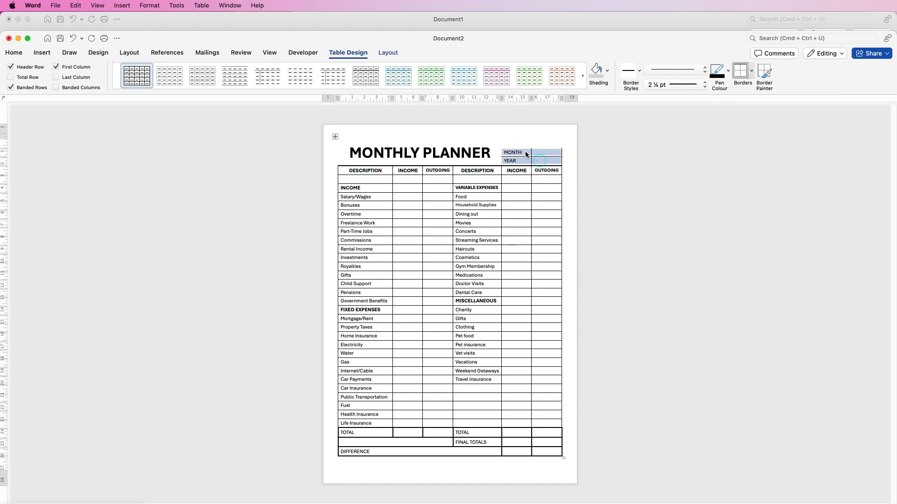
pyautogui.click(705, 85)
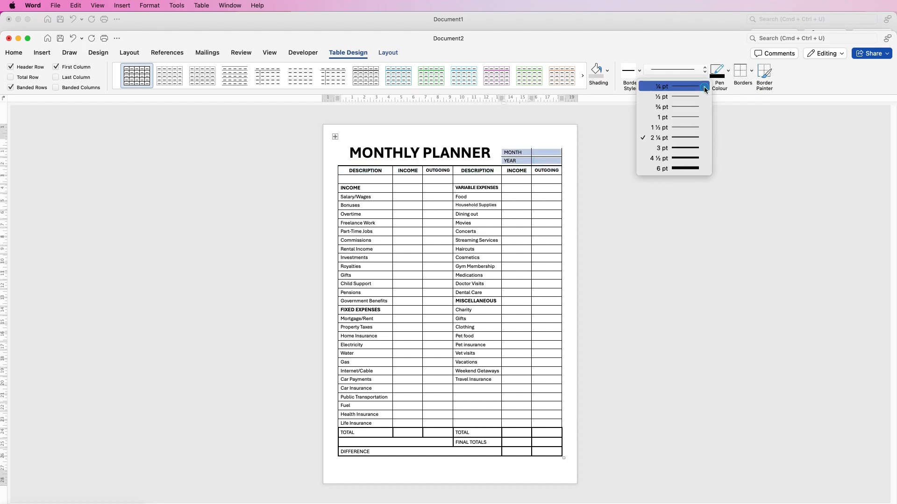
pyautogui.click(680, 96)
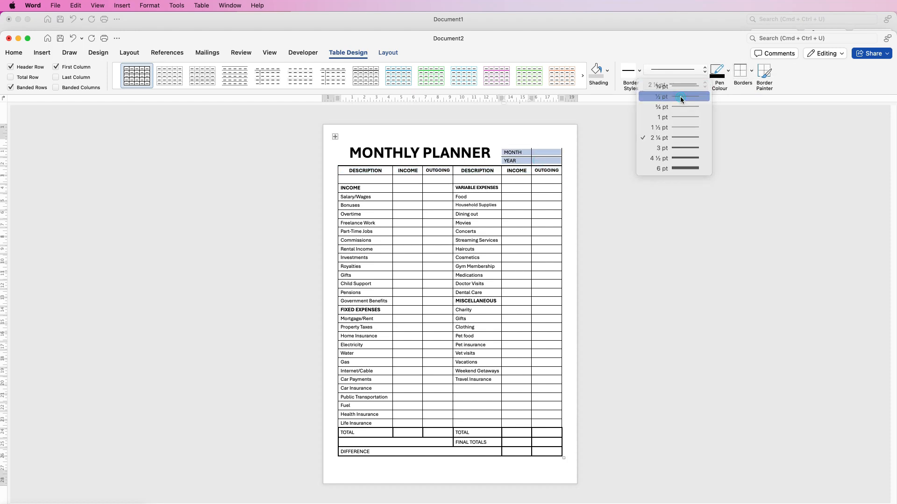
pyautogui.click(751, 72)
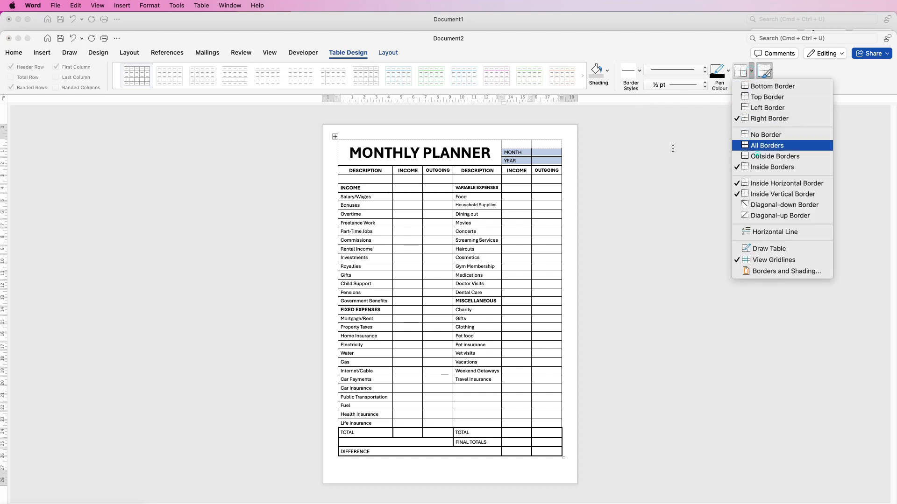
pyautogui.click(761, 145)
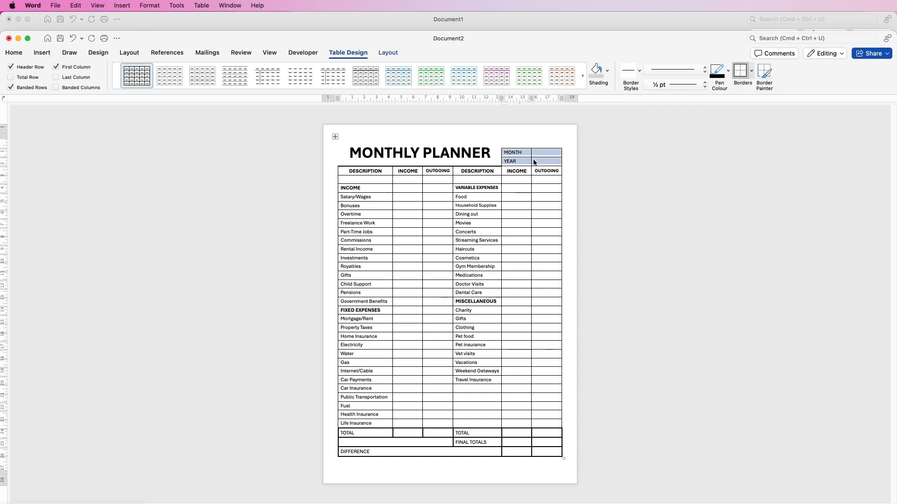
# - Apply 2 ¼ pt borders to all sides of the cells in the DESCRIPTION, INCOME and OUTGOING header row
pyautogui.moveTo(542, 172); pyautogui.dragTo(369, 171)
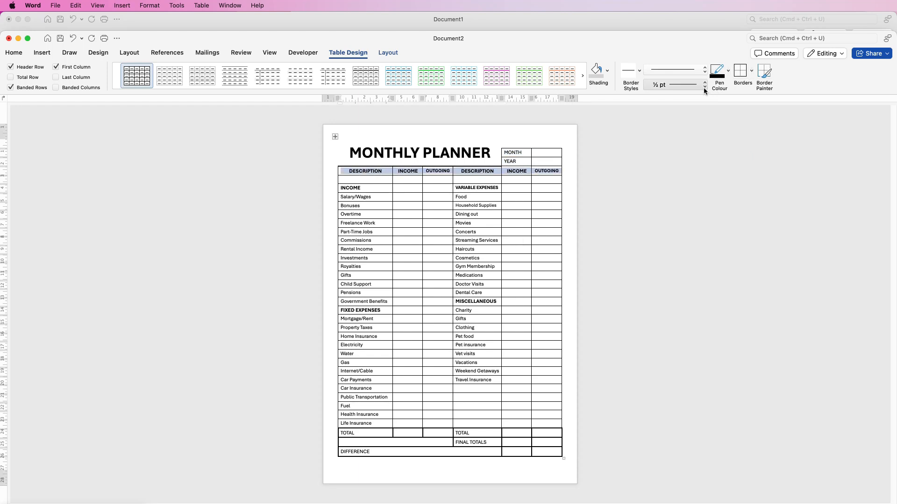
pyautogui.click(704, 85)
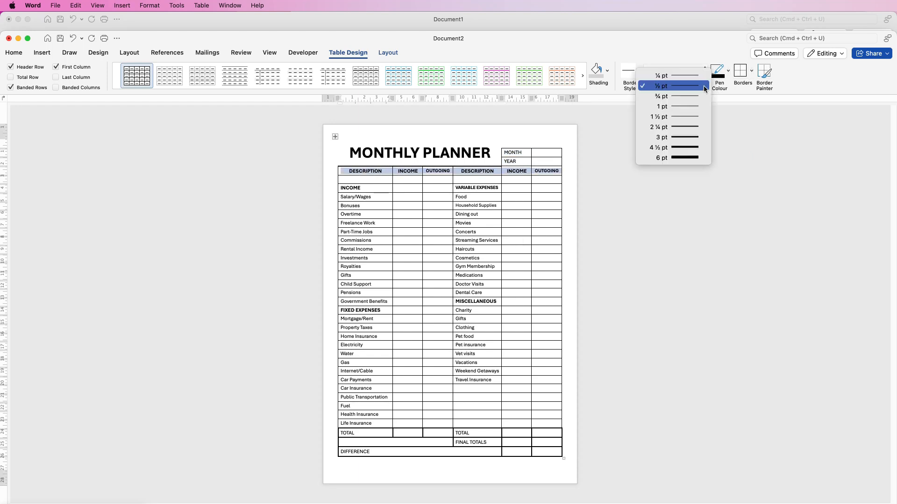
pyautogui.click(679, 127)
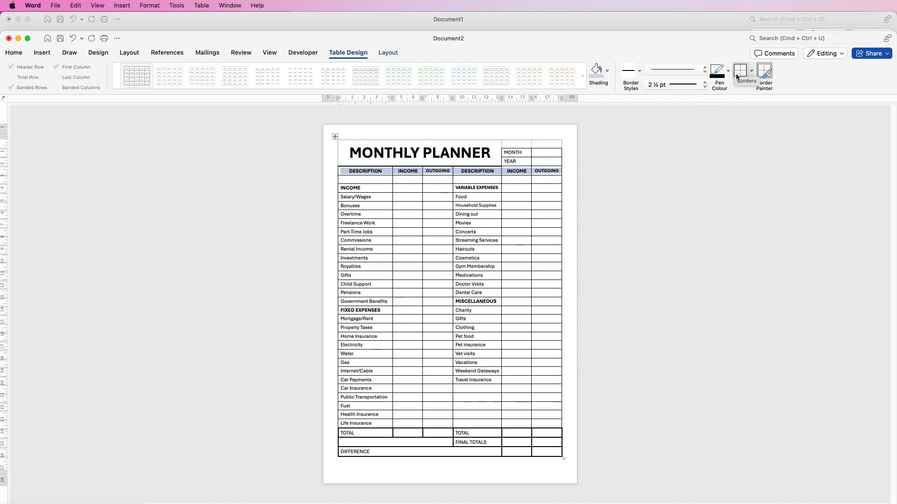
pyautogui.click(743, 75)
# - Remove the inside vertical, left and right borders from the blank row below the header row
pyautogui.moveTo(544, 180); pyautogui.dragTo(350, 181)
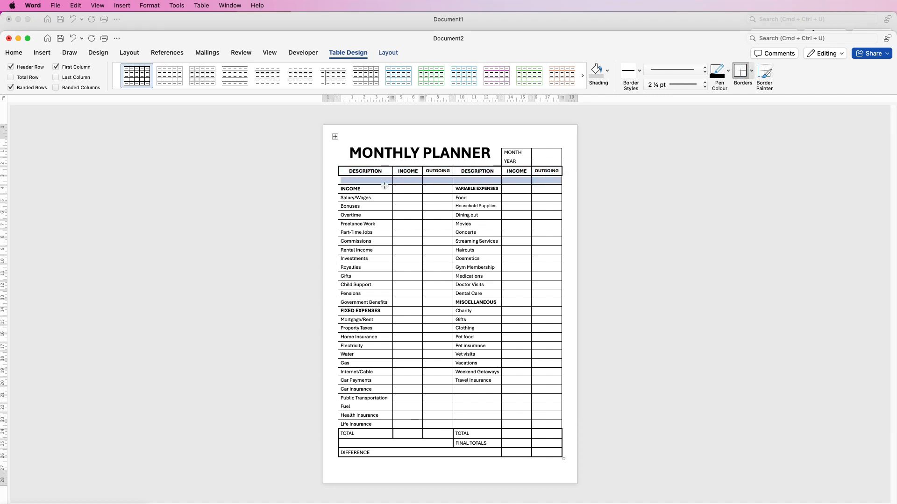
pyautogui.click(750, 71)
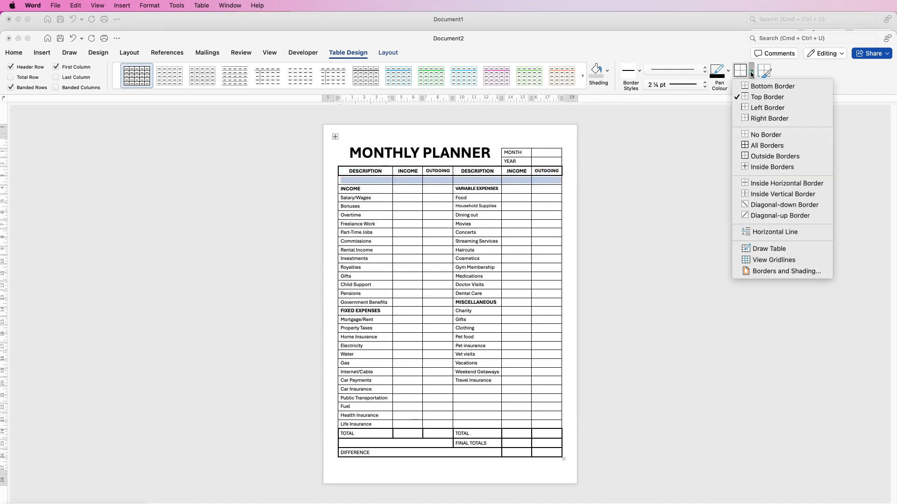
pyautogui.click(762, 195)
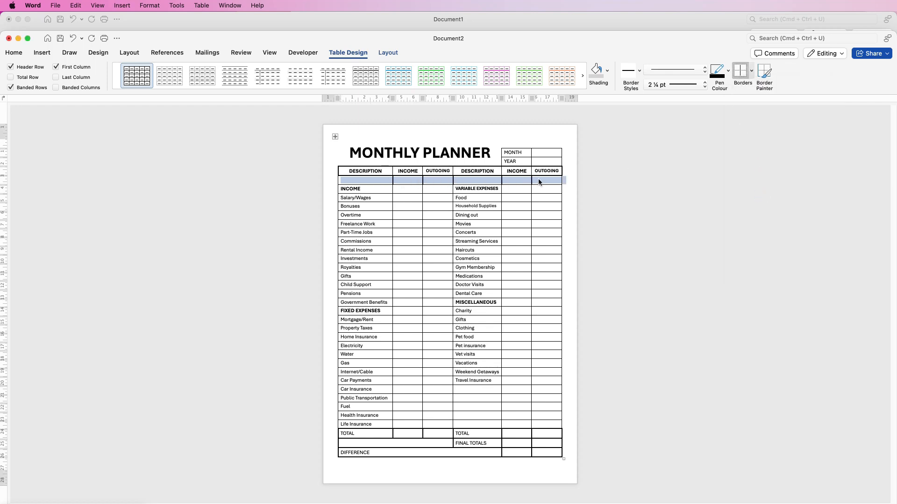
pyautogui.click(740, 72)
pyautogui.click(750, 70)
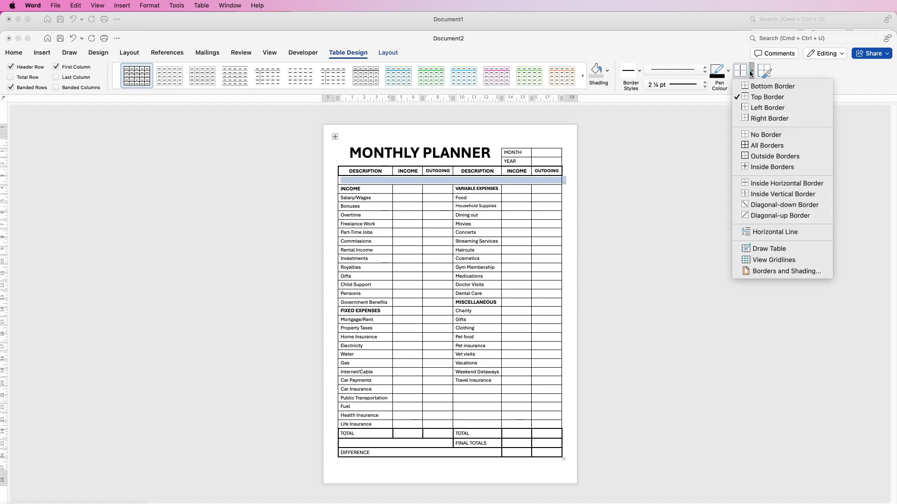
pyautogui.click(759, 108)
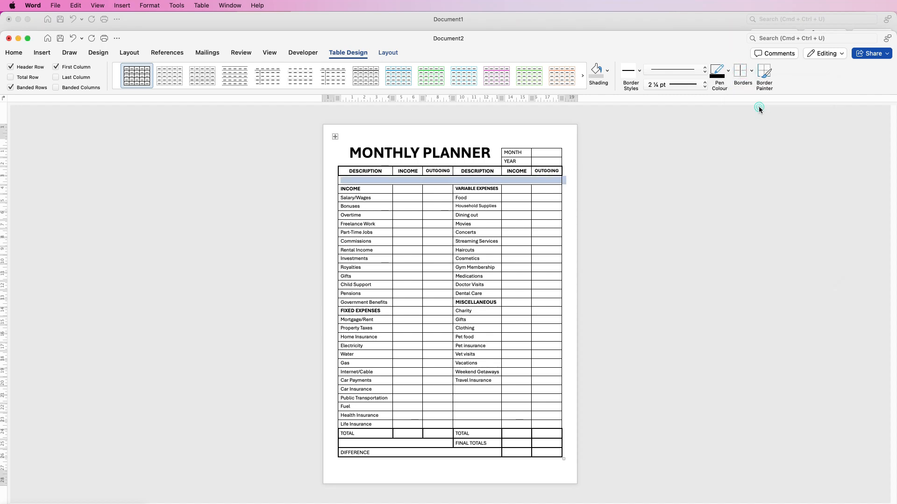
pyautogui.click(751, 71)
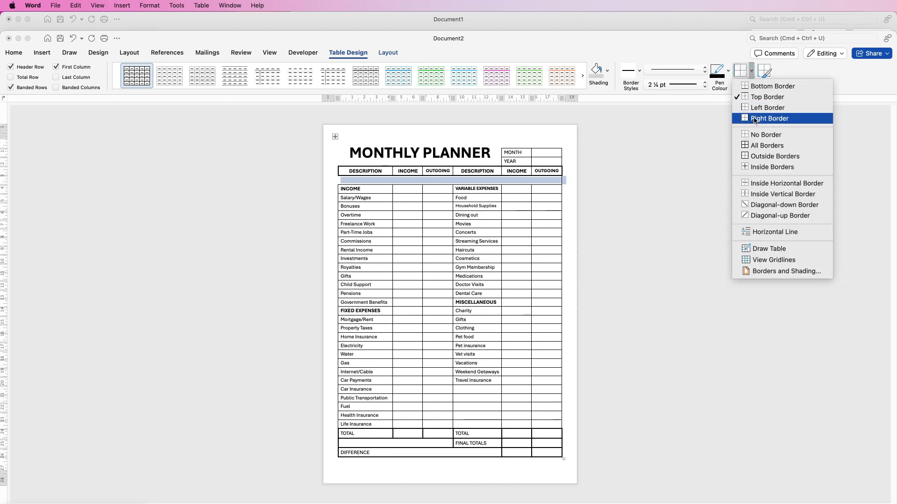
pyautogui.click(755, 118)
pyautogui.click(743, 71)
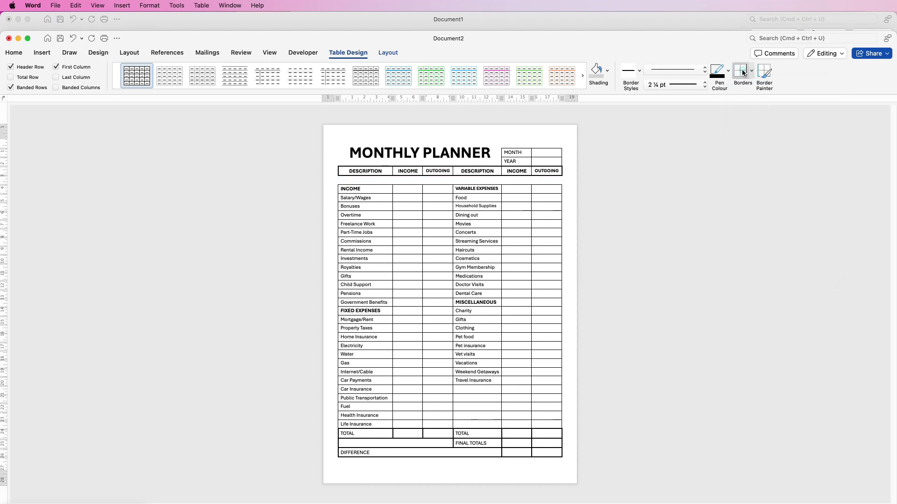
# - Shade the INCOME, VARIABLE EXPENSES, FIXED EXPENSES and MISCELLANEOUS section heading cells light grey
pyautogui.moveTo(372, 191); pyautogui.dragTo(341, 189)
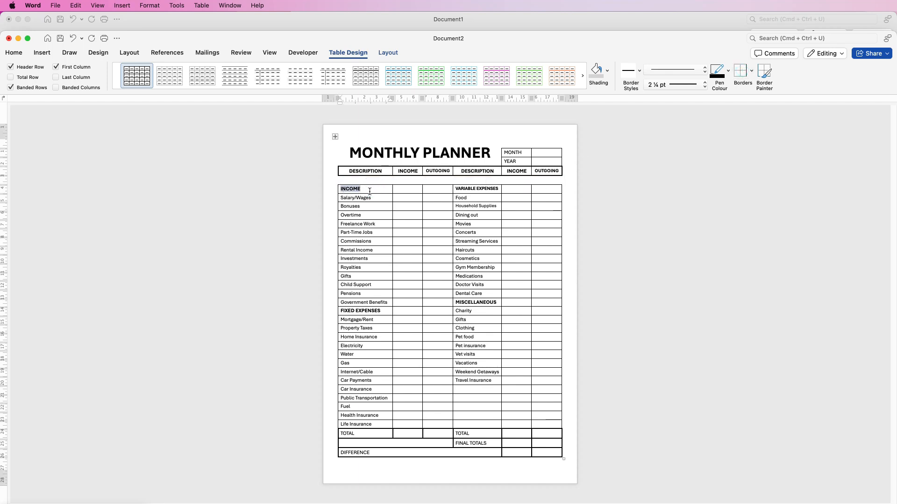
pyautogui.click(608, 71)
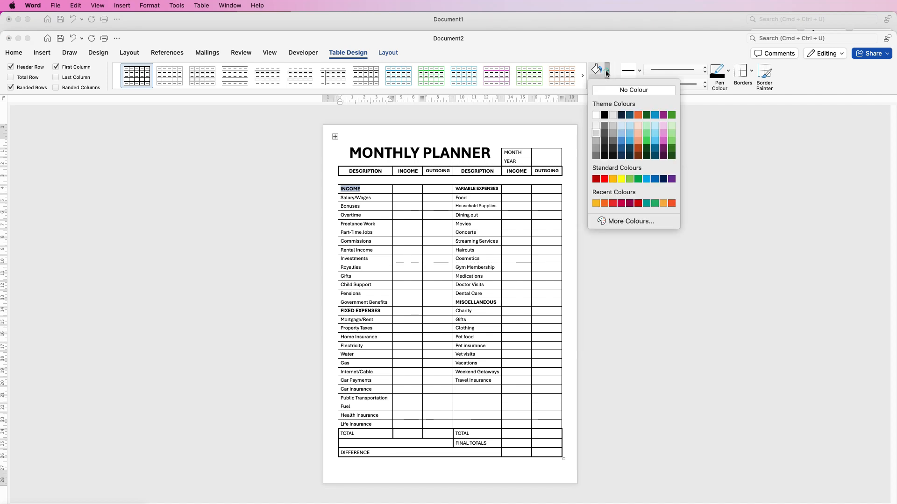
pyautogui.click(595, 135)
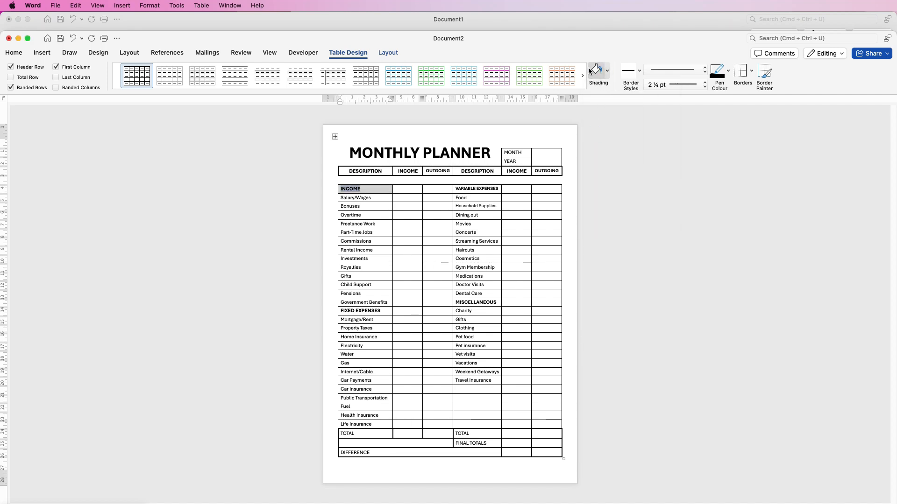
pyautogui.click(499, 188)
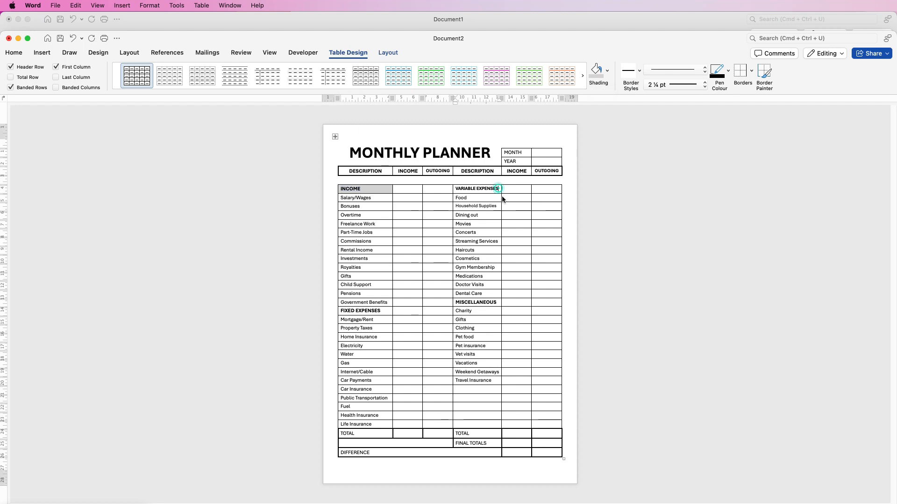
pyautogui.click(596, 70)
pyautogui.click(383, 312)
pyautogui.click(594, 72)
pyautogui.click(498, 303)
pyautogui.click(593, 72)
pyautogui.click(568, 232)
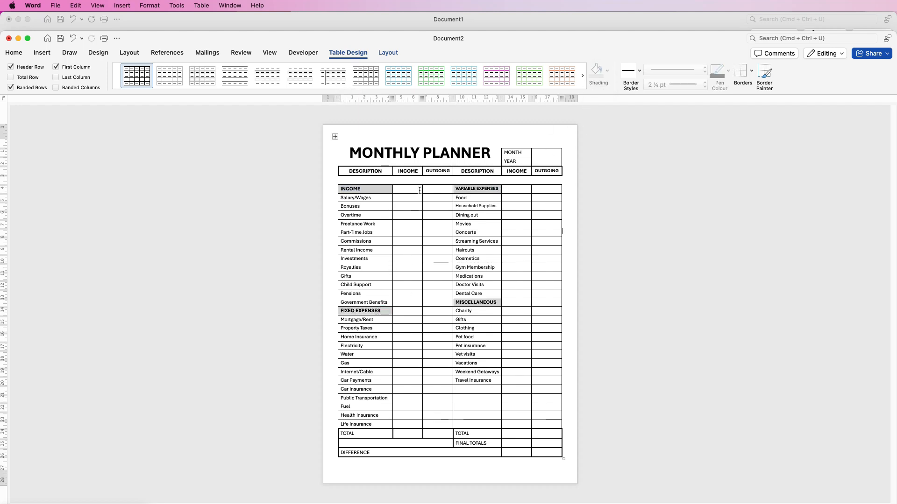
# - Enter test values 1 to 7 down the first INCOME column and insert the formula =SUM(ABOVE) in its TOTAL cell
pyautogui.click(413, 191)
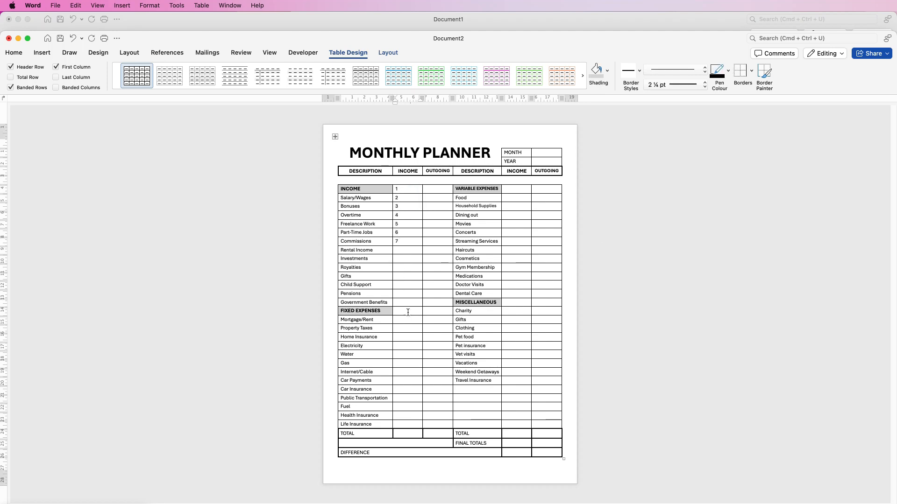
pyautogui.click(404, 435)
pyautogui.click(388, 53)
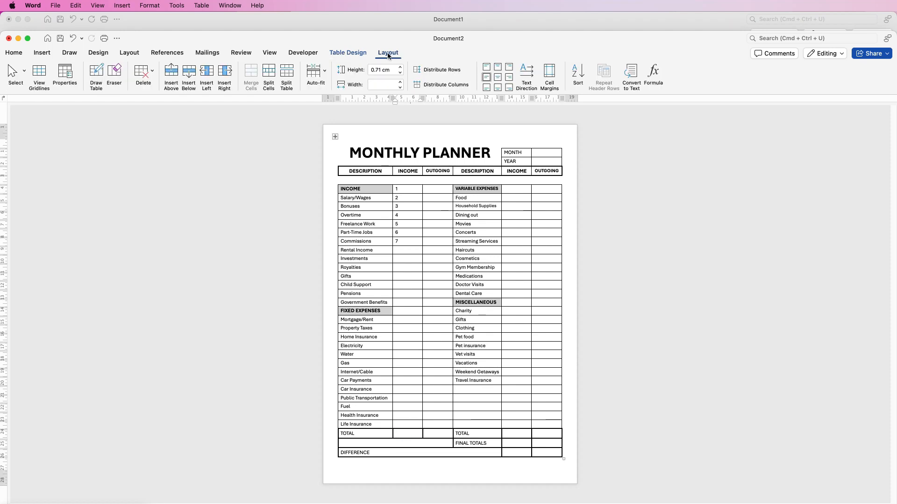
pyautogui.click(655, 72)
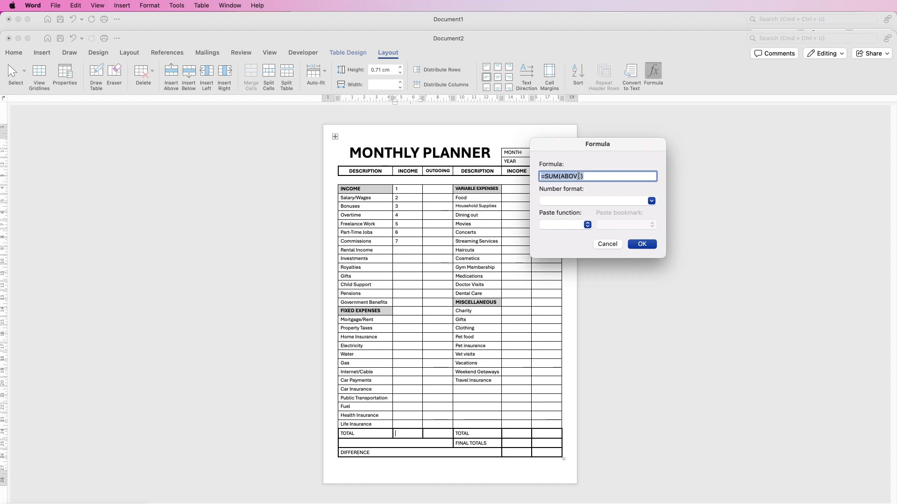
pyautogui.click(642, 245)
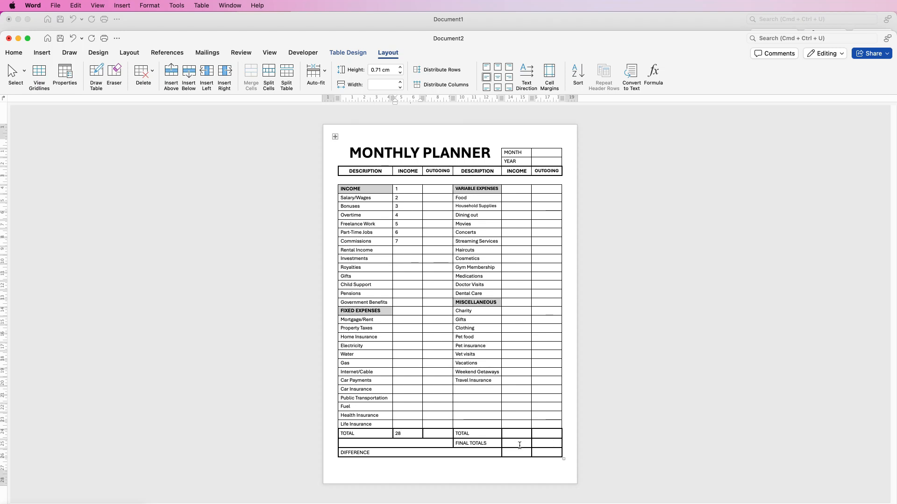
# - Cut the test values and the total out of the first INCOME column, leaving its cells empty
pyautogui.moveTo(408, 433); pyautogui.dragTo(403, 191)
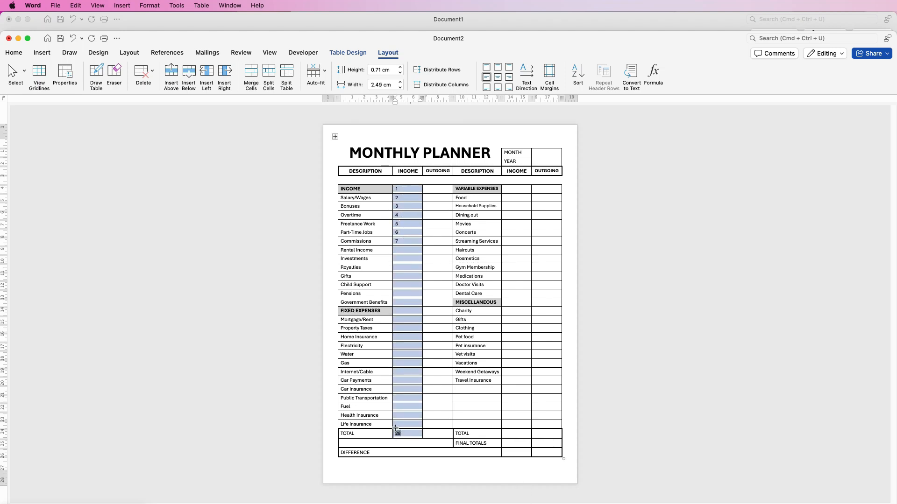
pyautogui.click(14, 52)
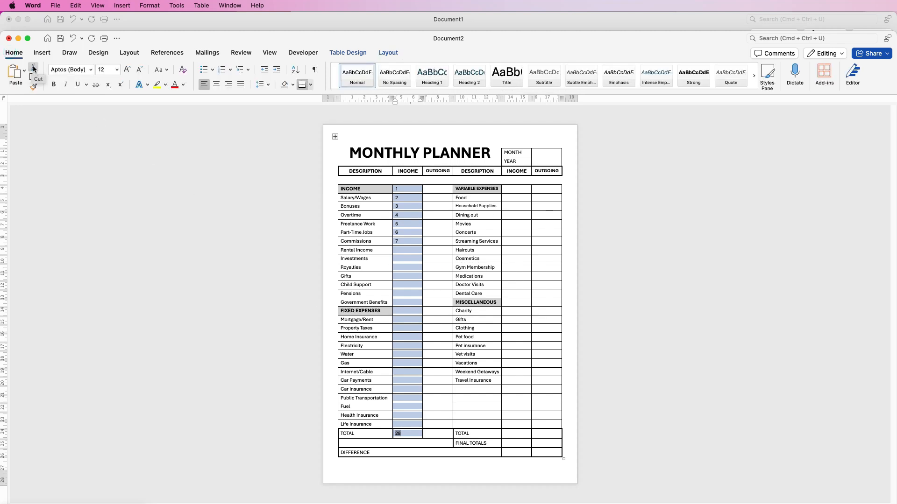
pyautogui.click(33, 68)
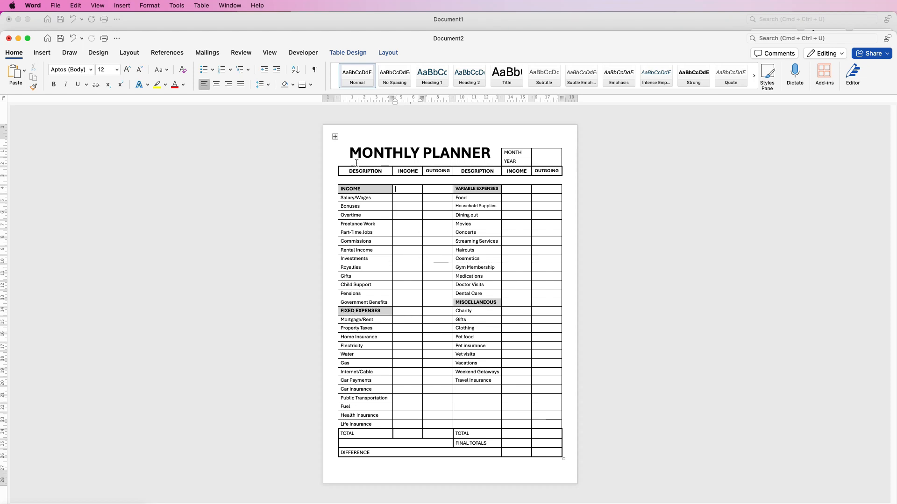
# - Save the planner as a Microsoft Word template (.dotx) named MONTHLY PLANNER in the Templates folder
pyautogui.click(56, 6)
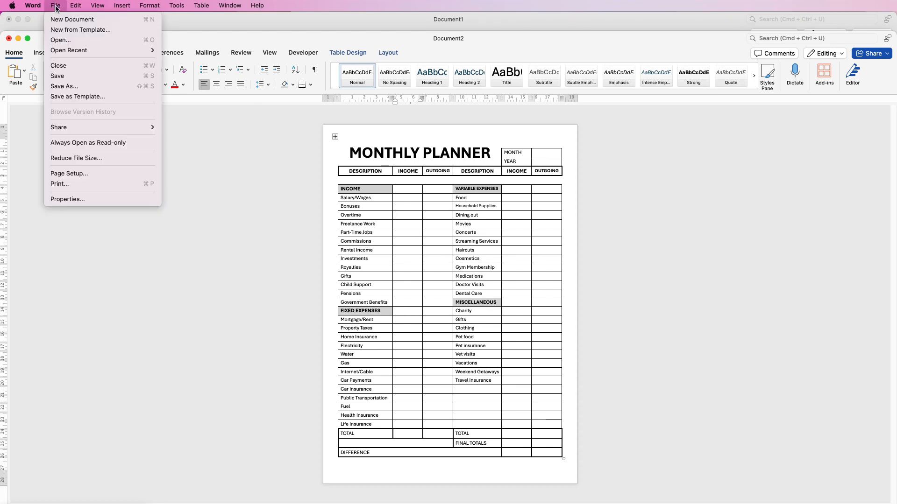
pyautogui.click(61, 97)
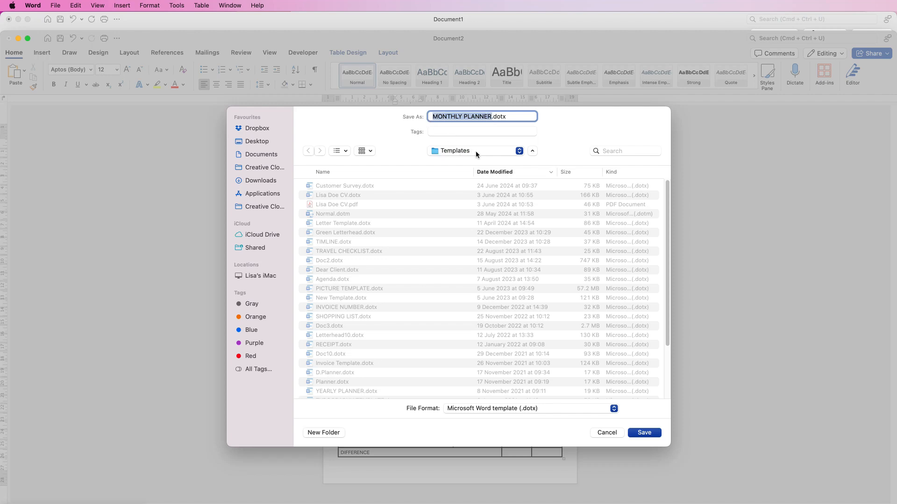
pyautogui.click(519, 154)
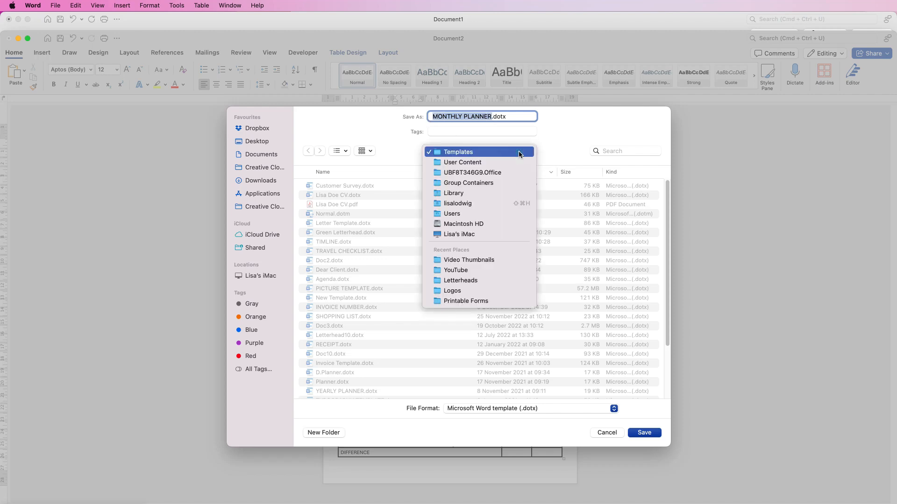
pyautogui.click(465, 154)
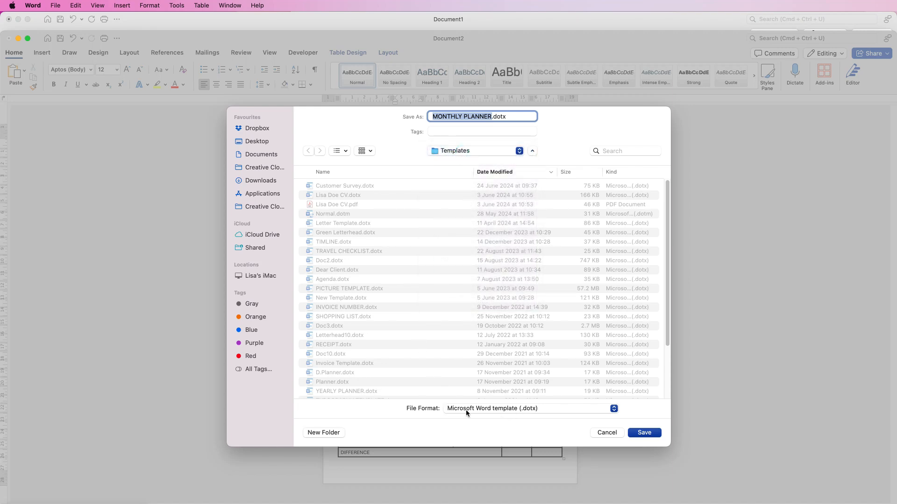
pyautogui.click(613, 409)
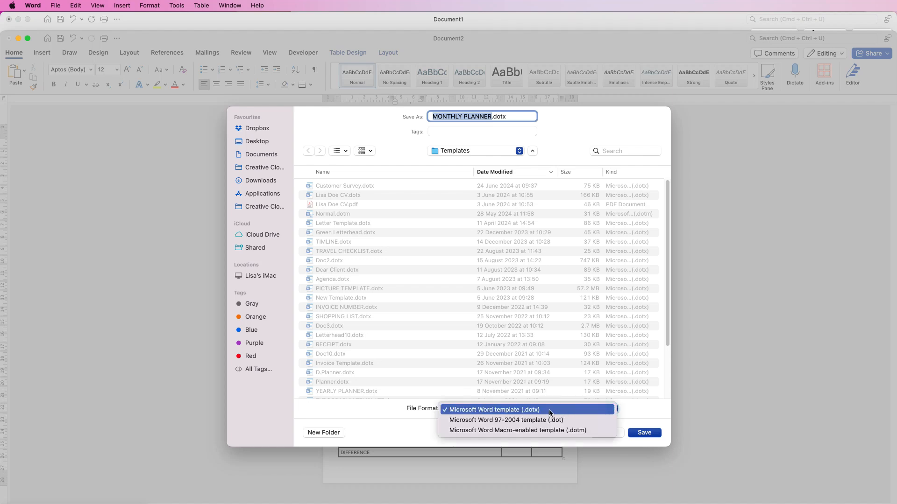
pyautogui.click(523, 413)
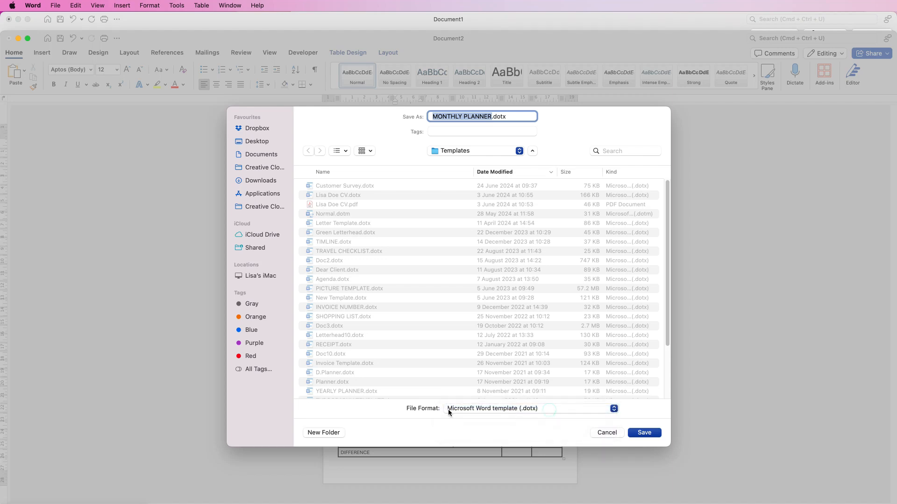
pyautogui.click(643, 434)
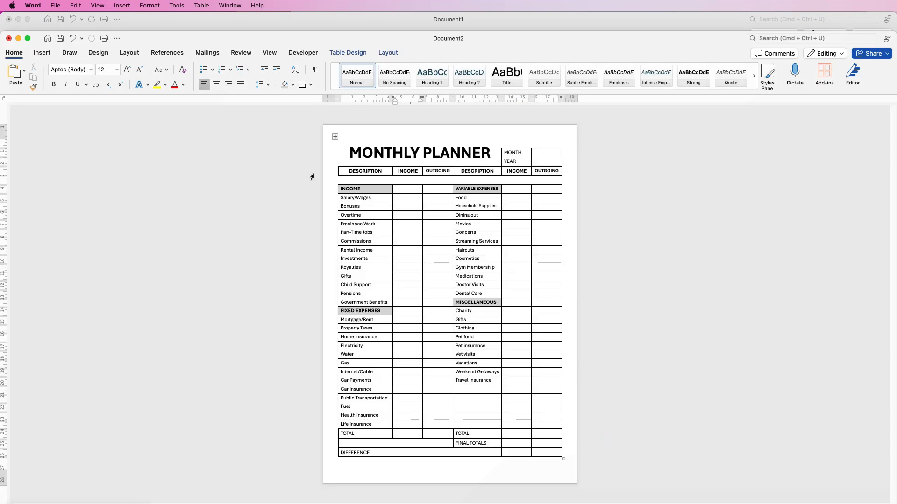